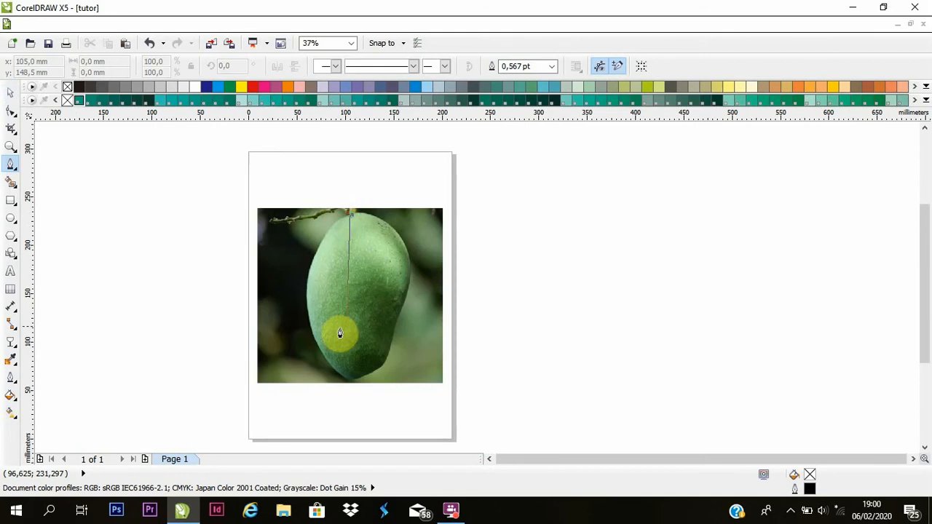
# Trace the mango's upper-left edge from the stem to its leftmost point, a curve about 44 mm wide and 97 mm high.
pyautogui.moveTo(307, 313); pyautogui.dragTo(318, 373)
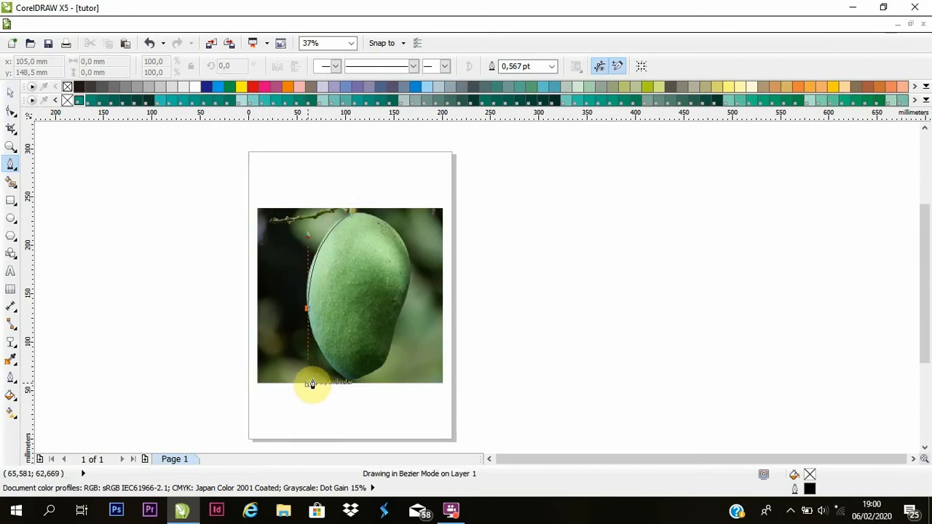
pyautogui.moveTo(342, 384)
pyautogui.mouseDown()
pyautogui.moveTo(363, 384)
pyautogui.moveTo(386, 357)
pyautogui.mouseUp()
pyautogui.scroll(2, 362, 382)
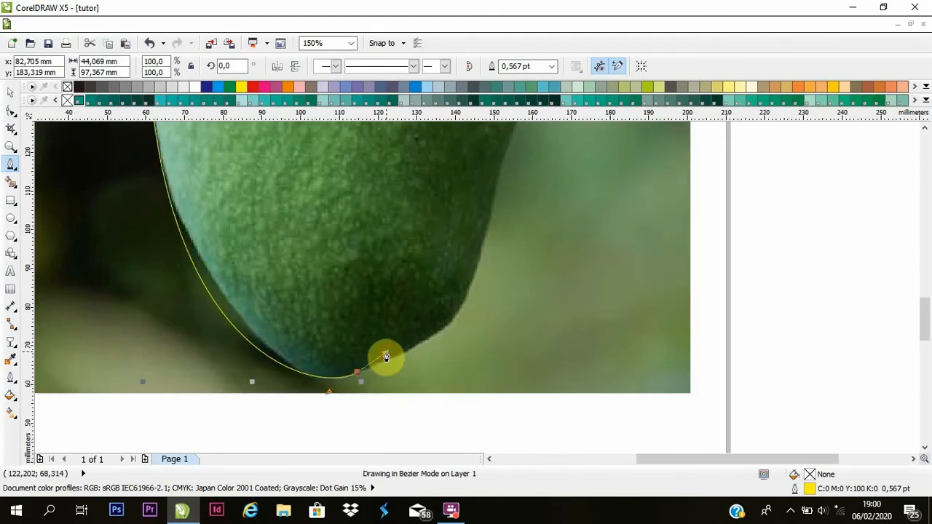
pyautogui.scroll(-2, 354, 383)
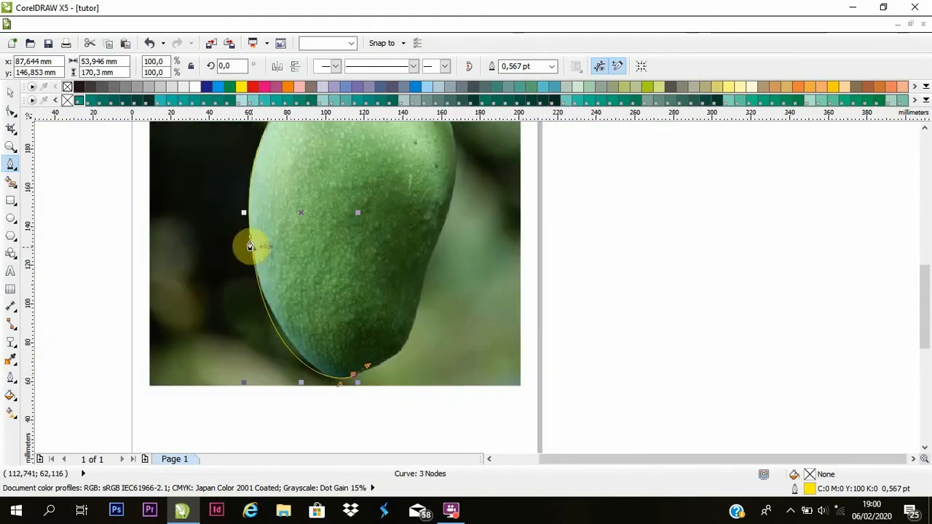
pyautogui.hotkey('ctrl', 'z')
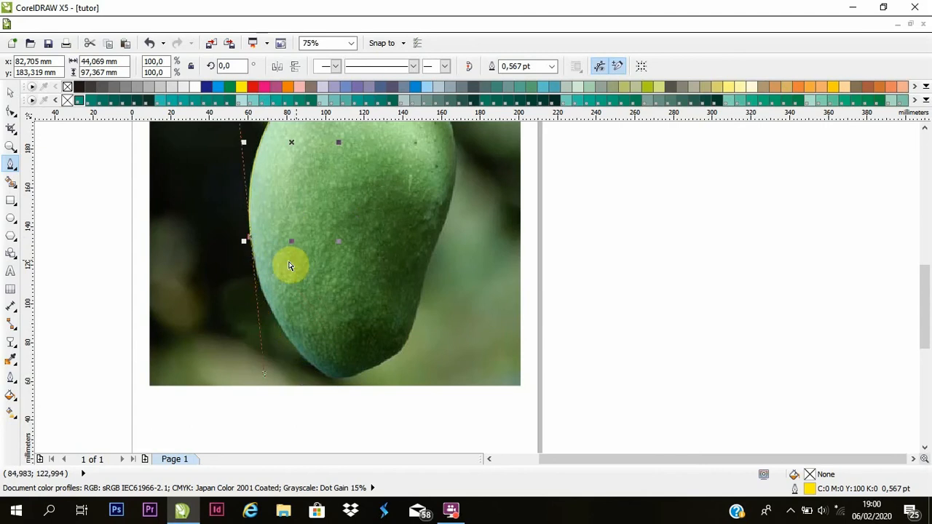
# Continue the outline along the mango's lower-left edge to its bottom tip.
pyautogui.click(250, 236)
pyautogui.click(336, 382)
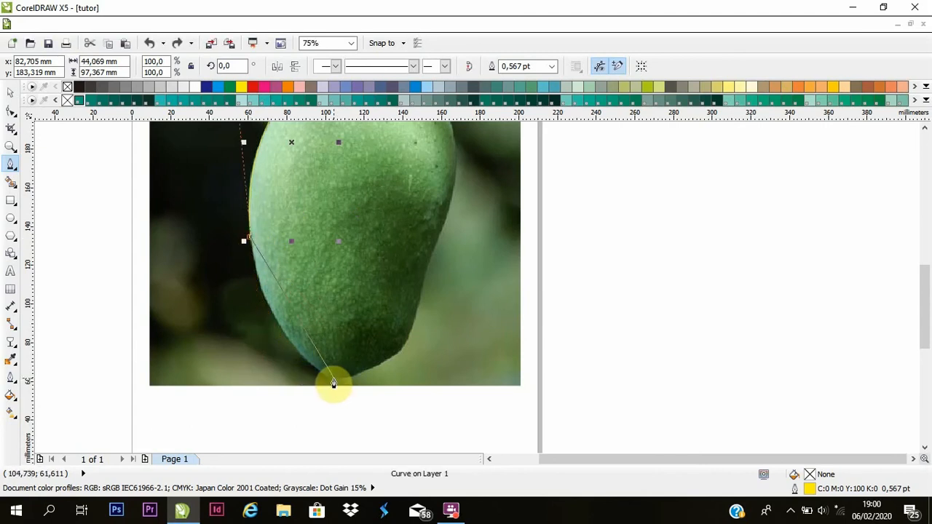
pyautogui.moveTo(333, 383)
pyautogui.mouseDown()
pyautogui.moveTo(389, 401)
pyautogui.moveTo(412, 435)
pyautogui.moveTo(406, 427)
pyautogui.mouseUp()
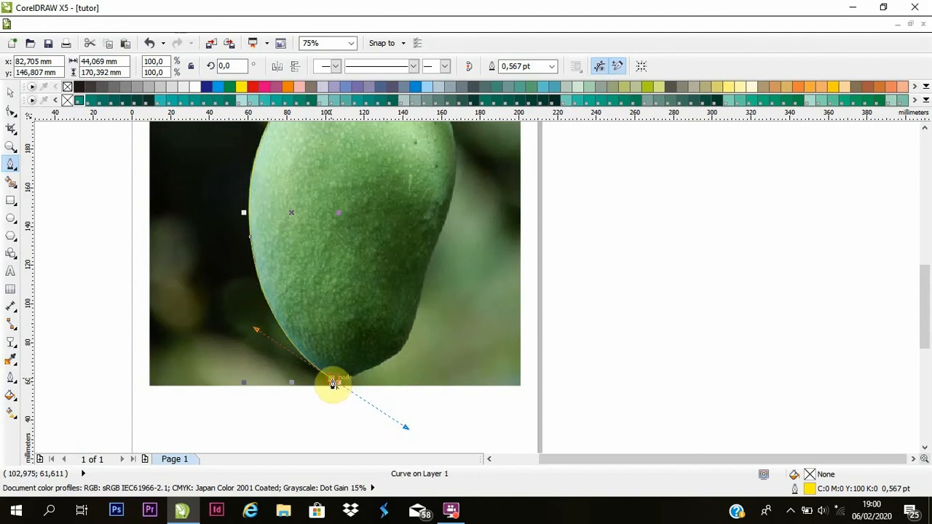
pyautogui.moveTo(407, 338); pyautogui.dragTo(446, 291)
pyautogui.press('space')
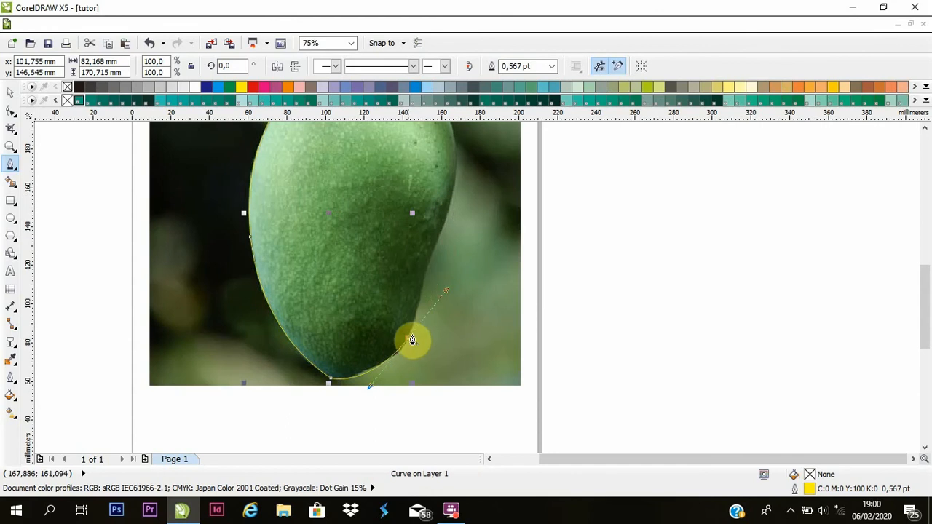
pyautogui.click(410, 339)
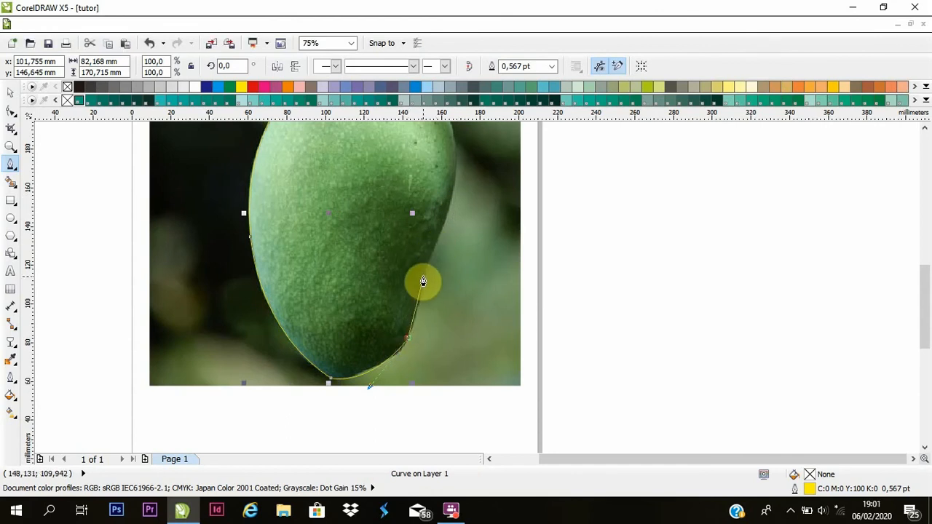
pyautogui.moveTo(422, 275); pyautogui.dragTo(423, 234)
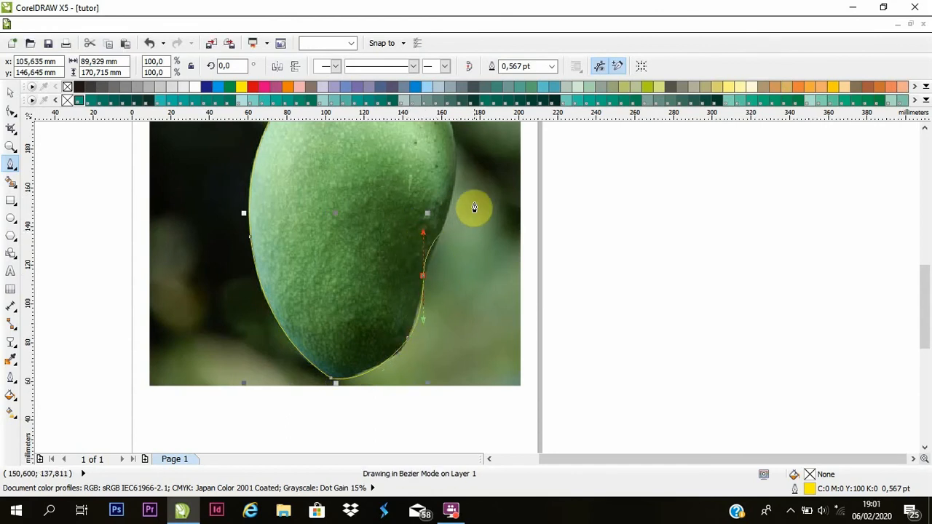
pyautogui.moveTo(455, 185); pyautogui.dragTo(459, 161)
pyautogui.hotkey('ctrl', 'z')
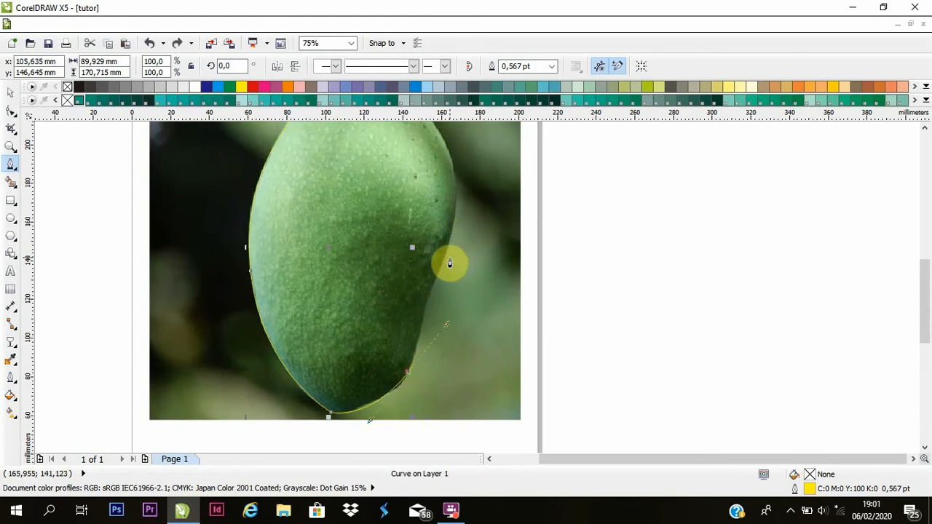
pyautogui.hotkey('ctrl', 'z')
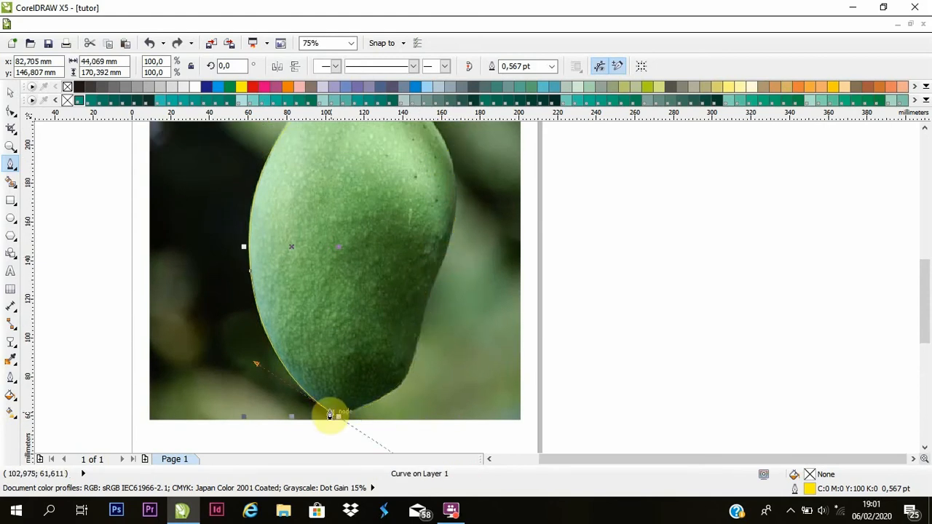
# Trace the mango's right edge from the bottom tip to the stem, closing the outline at about 106 × 171 mm.
pyautogui.click(330, 414)
pyautogui.moveTo(412, 358); pyautogui.dragTo(435, 298)
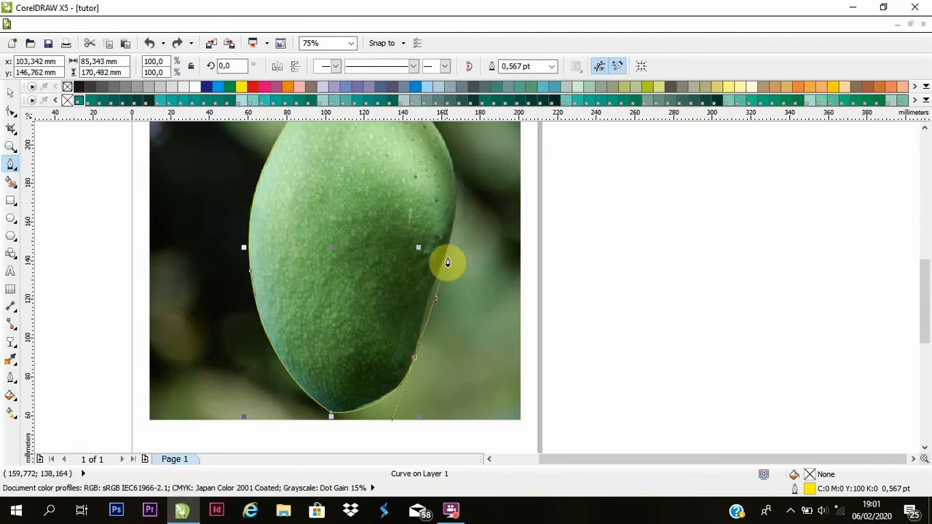
pyautogui.moveTo(448, 243); pyautogui.dragTo(474, 201)
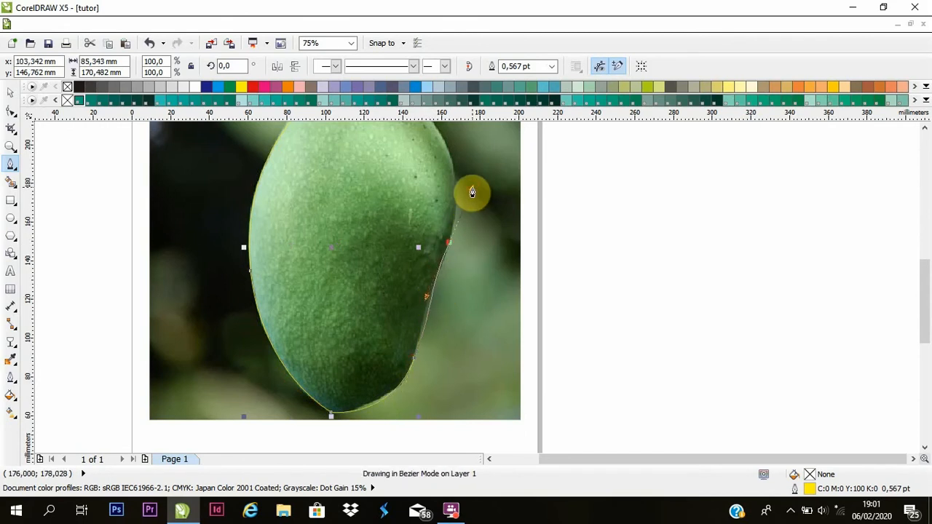
pyautogui.hotkey('ctrl', 'z')
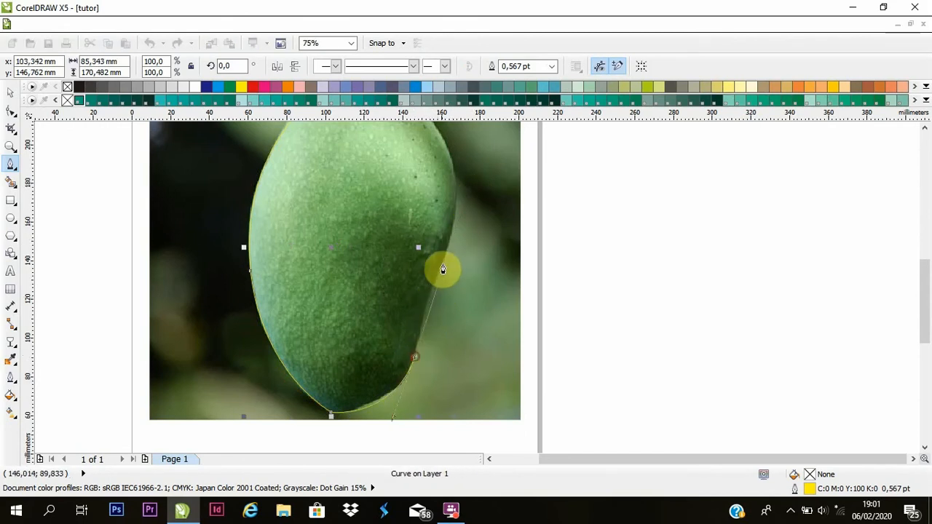
pyautogui.moveTo(443, 259); pyautogui.dragTo(461, 233)
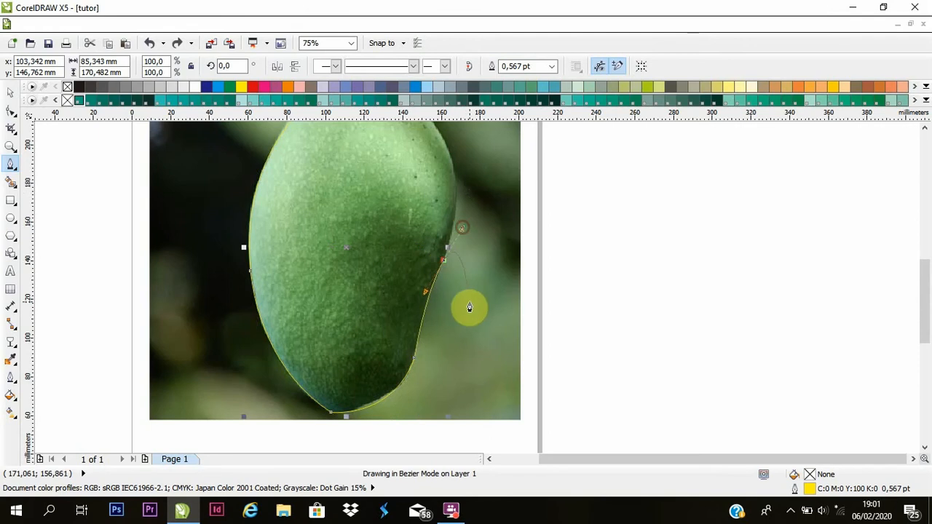
pyautogui.scroll(-2, 470, 306)
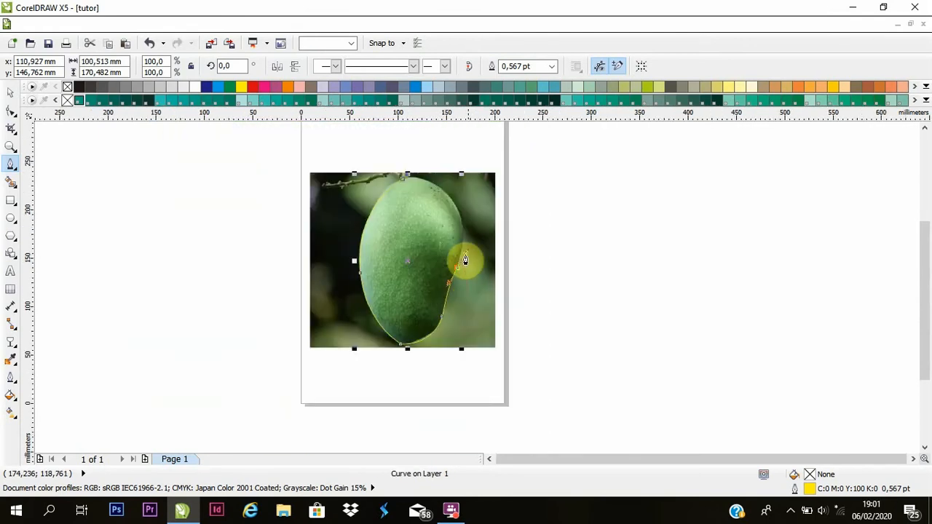
pyautogui.scroll(2, 465, 260)
pyautogui.moveTo(371, 195); pyautogui.dragTo(507, 181)
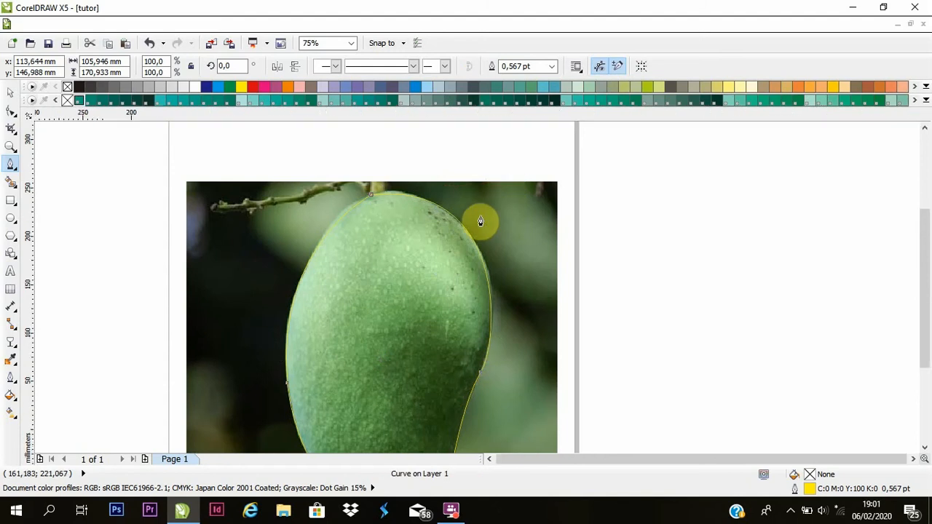
pyautogui.scroll(-1, 481, 217)
pyautogui.scroll(1, 481, 217)
pyautogui.click(12, 110)
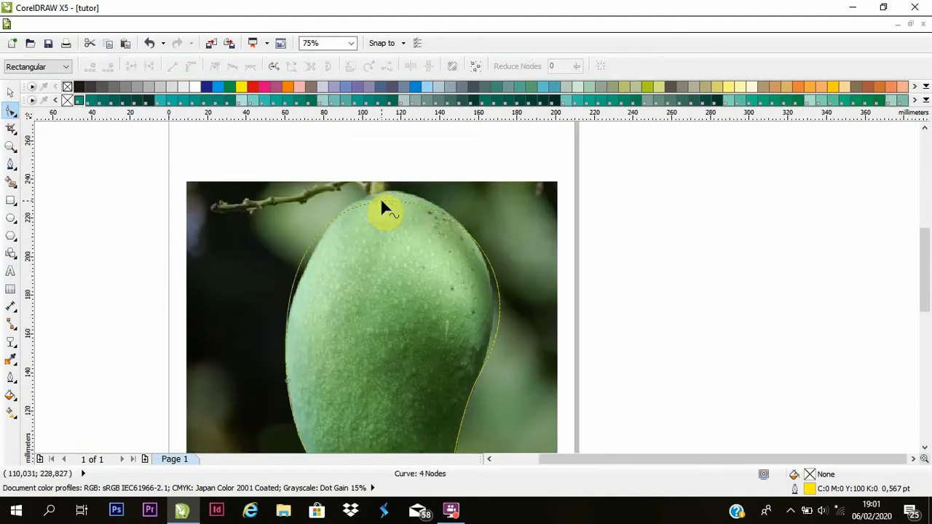
pyautogui.doubleClick(381, 197)
pyautogui.scroll(-1, 381, 197)
pyautogui.scroll(1, 386, 368)
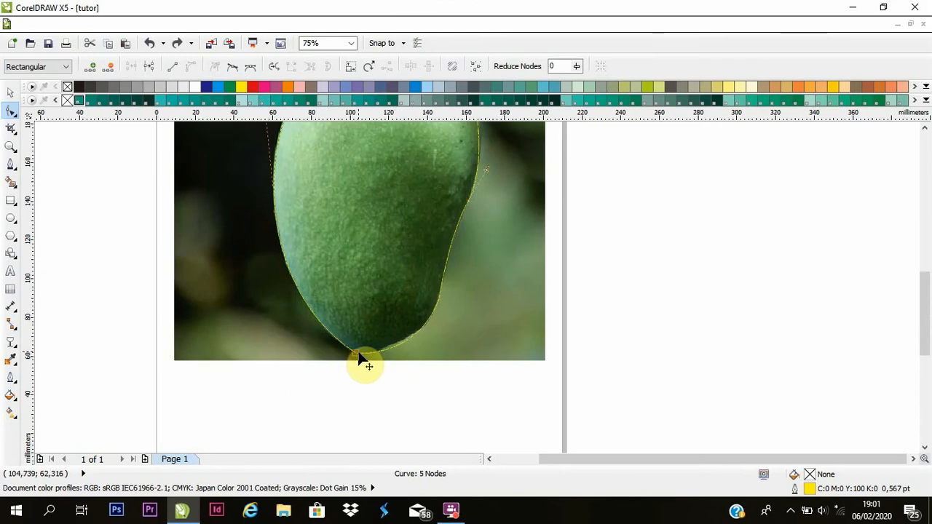
pyautogui.doubleClick(359, 357)
pyautogui.hotkey('ctrl', 'z')
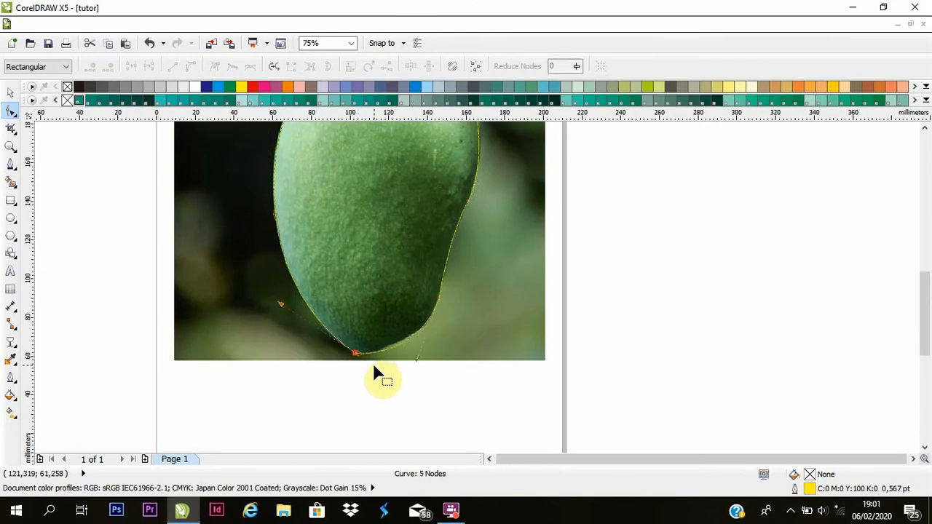
pyautogui.scroll(-1, 373, 362)
pyautogui.scroll(1, 410, 263)
# Draw a closed slanted oval about 49 × 88 mm with the Pen tool, overlapping the mango's upper-left edge.
pyautogui.click(11, 166)
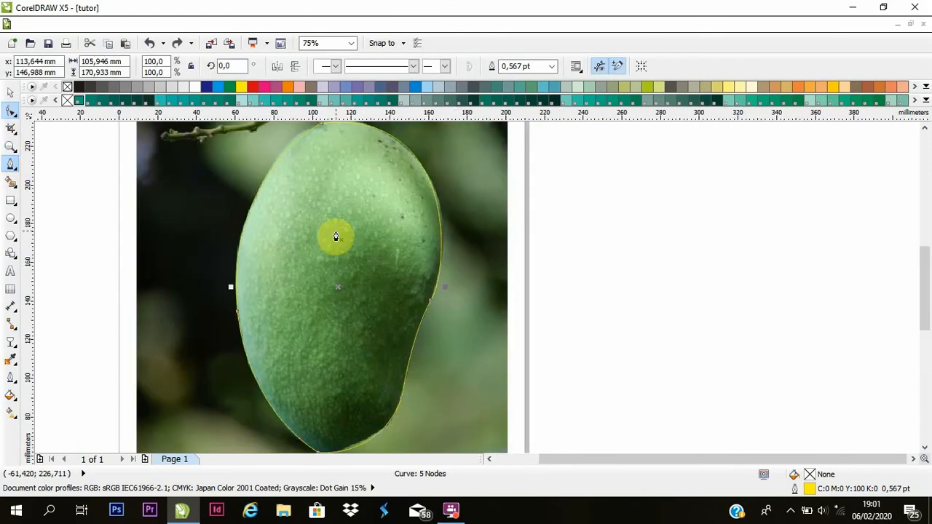
pyautogui.scroll(-1, 334, 236)
pyautogui.scroll(2, 332, 233)
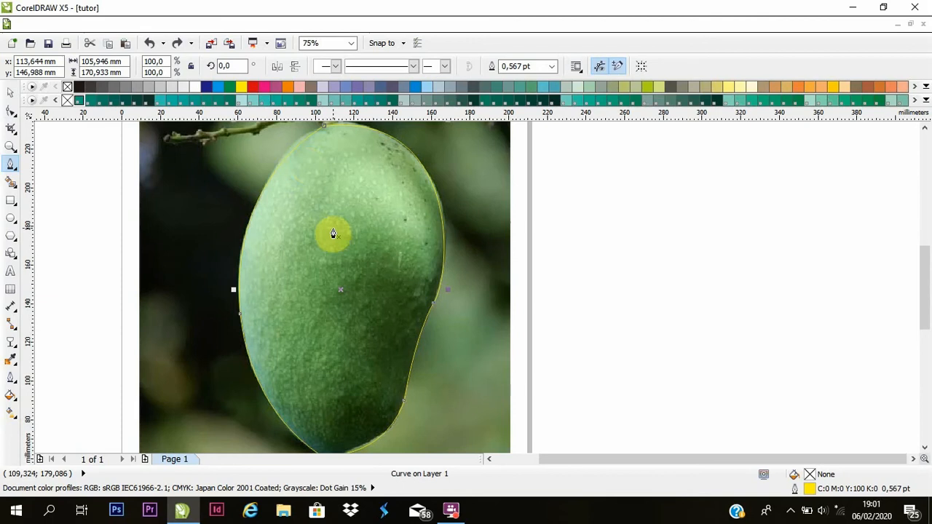
pyautogui.click(298, 127)
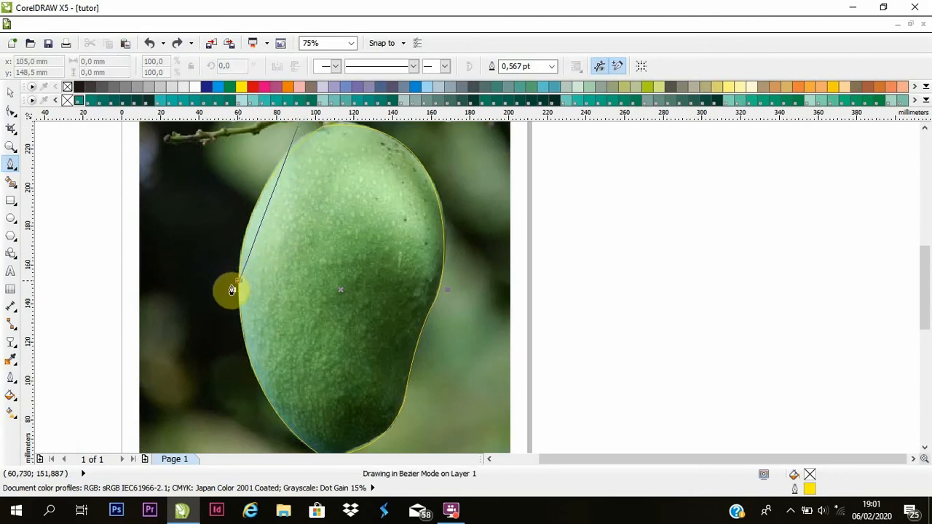
pyautogui.moveTo(232, 285); pyautogui.dragTo(179, 341)
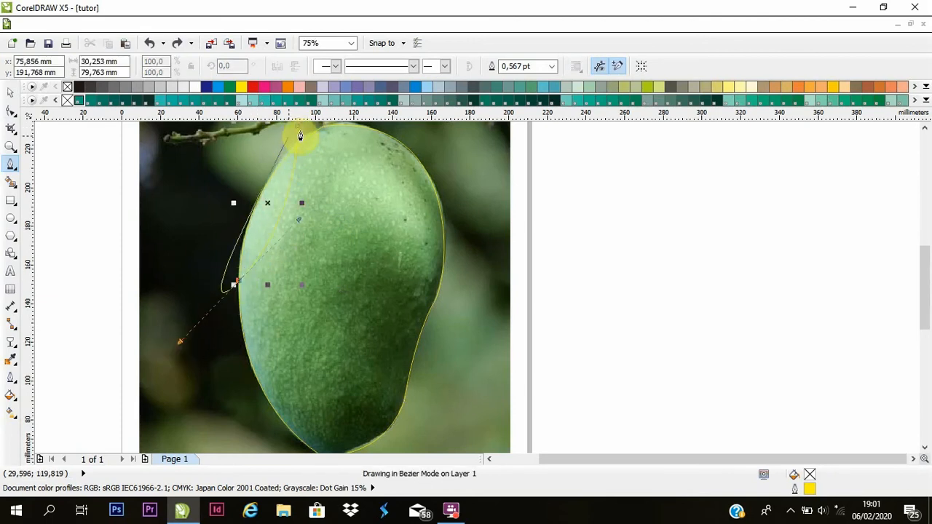
pyautogui.moveTo(299, 131); pyautogui.dragTo(198, 210)
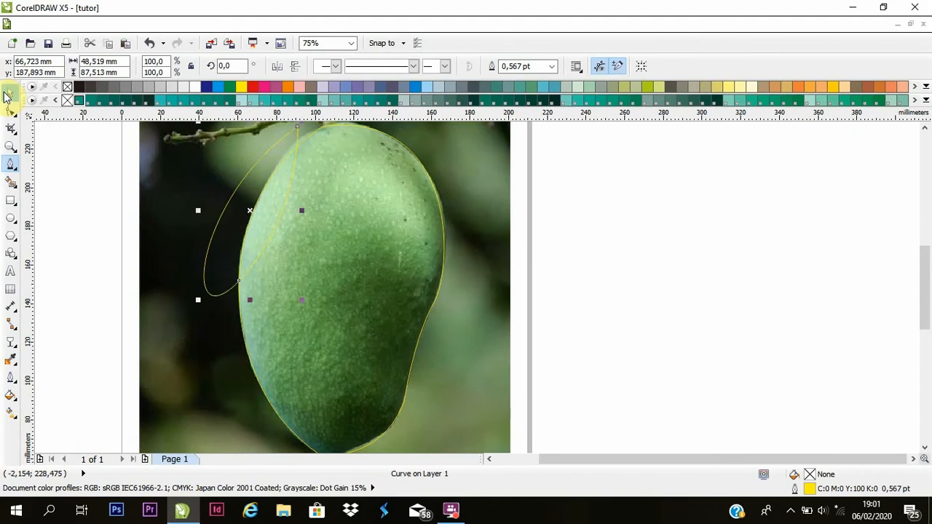
# Intersect the slanted oval with the mango outline and delete the original oval.
pyautogui.click(6, 94)
pyautogui.click(343, 243)
pyautogui.click(442, 67)
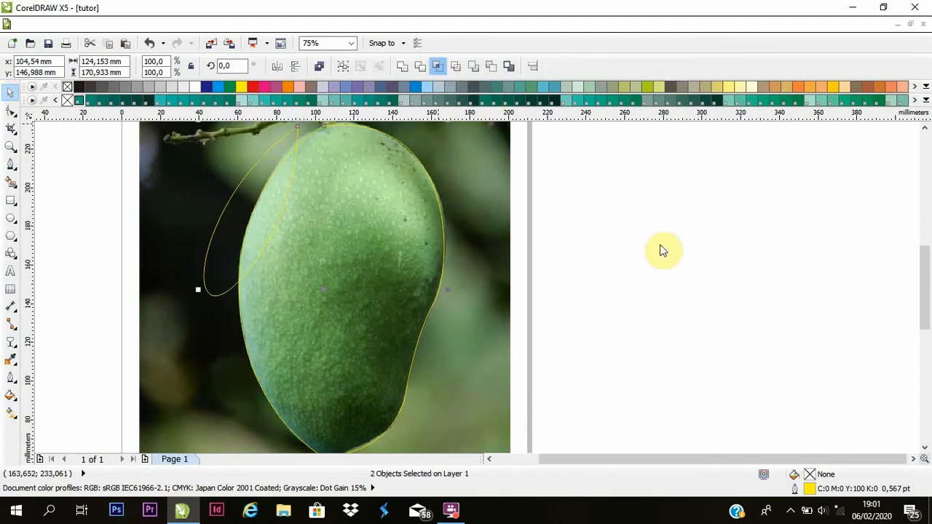
pyautogui.click(661, 249)
pyautogui.click(251, 174)
pyautogui.press('Delete')
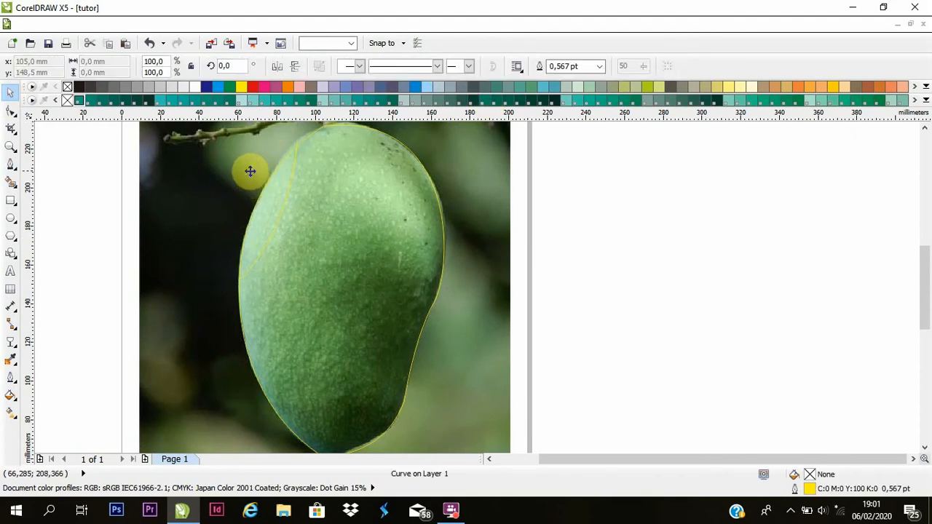
pyautogui.click(11, 166)
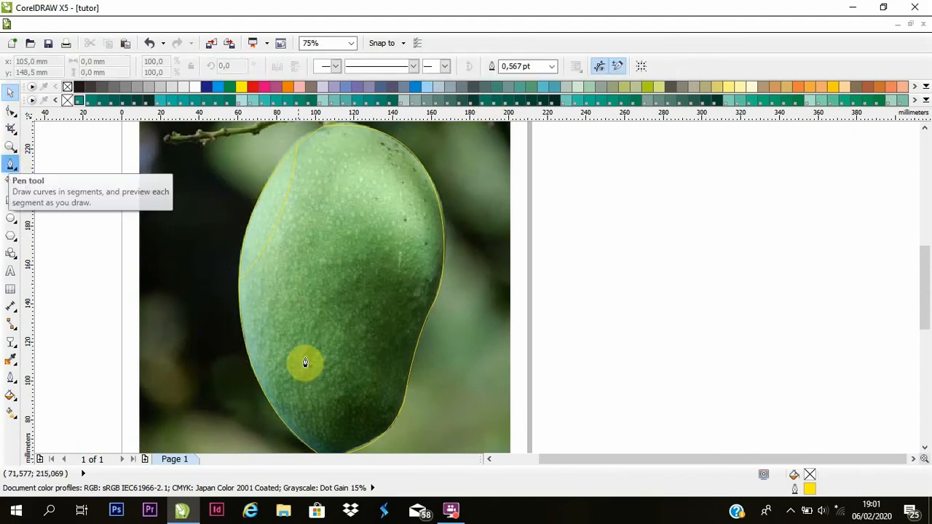
pyautogui.scroll(2, 275, 193)
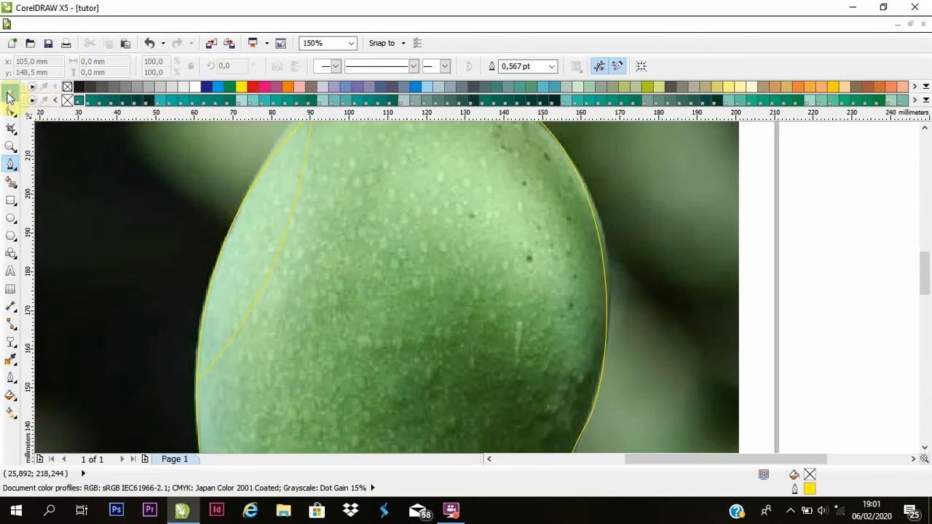
pyautogui.click(9, 97)
pyautogui.click(283, 218)
pyautogui.click(281, 233)
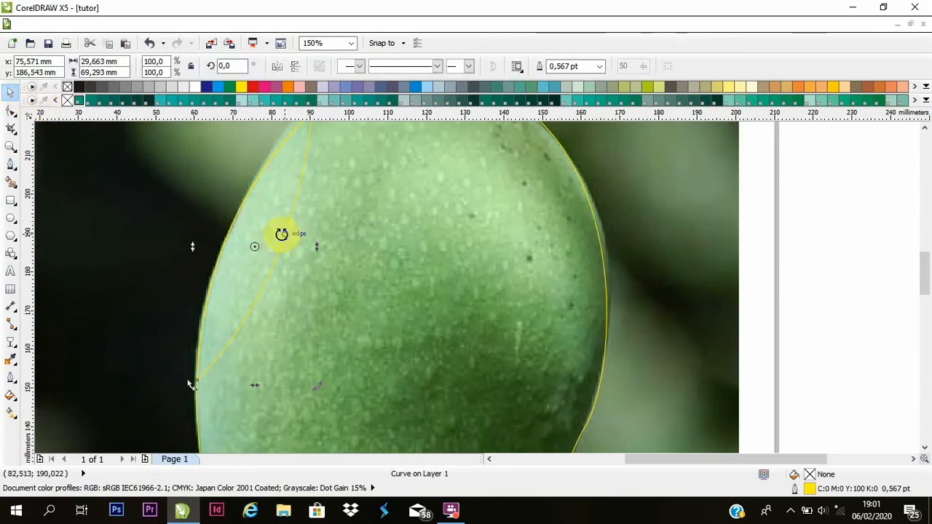
pyautogui.click(824, 225)
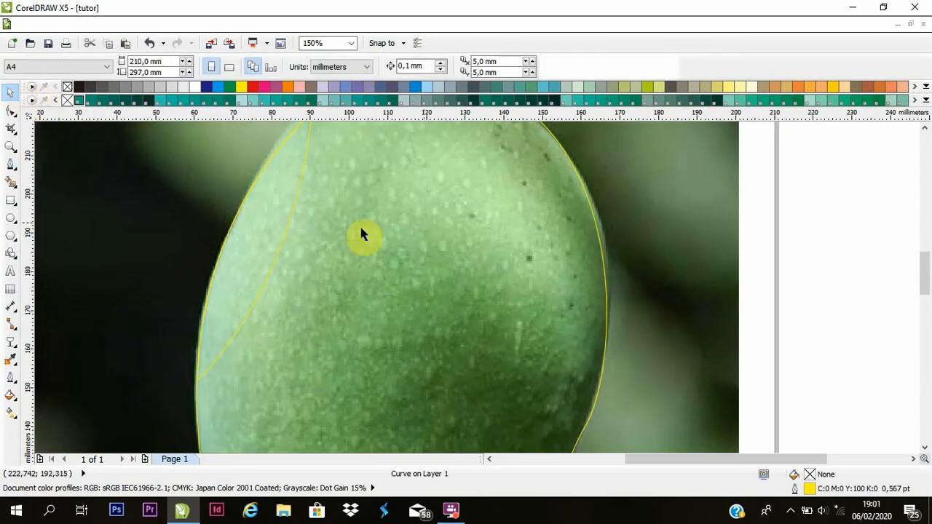
# Offset a copy of the highlight shape about 2.6 mm left and 1.6 mm up, keeping only its intersection with the original shape.
pyautogui.click(295, 206)
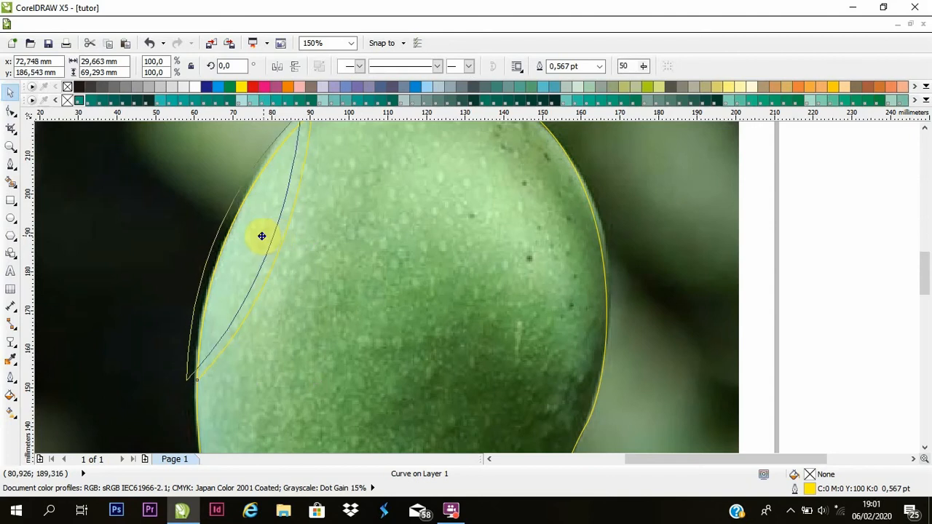
pyautogui.moveTo(261, 236); pyautogui.dragTo(274, 224)
pyautogui.keyDown('shift'); pyautogui.click(292, 206); pyautogui.keyUp('shift')
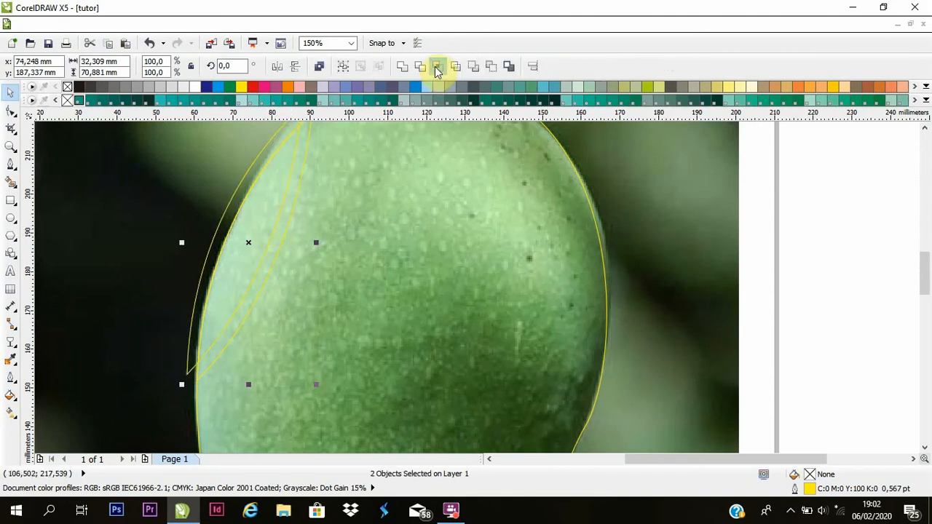
pyautogui.click(254, 160)
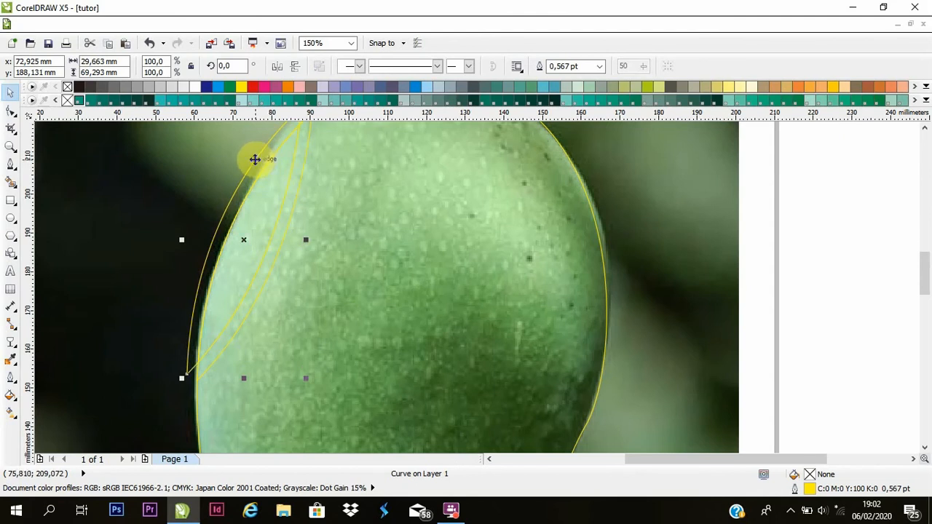
pyautogui.press('Escape')
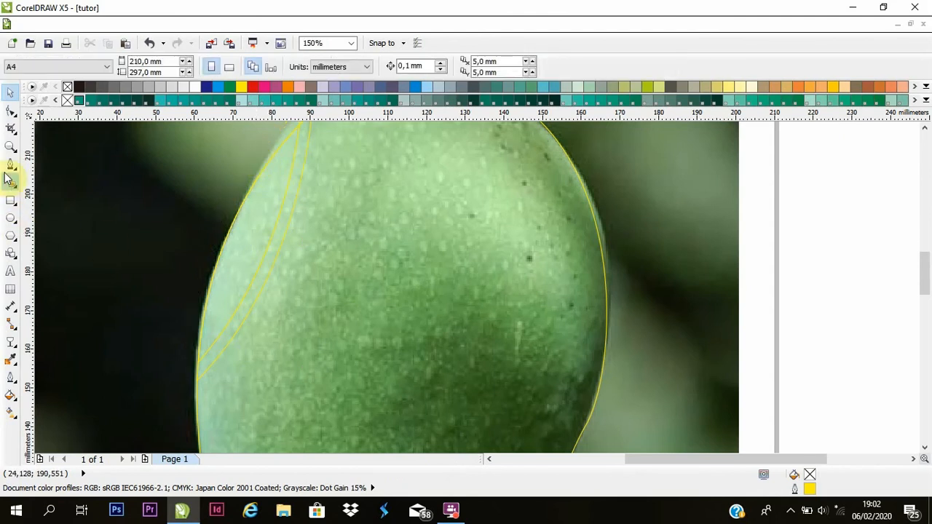
# Draw a closed comma-shaped highlight about 47 × 64 mm with the Pen tool inside the mango's upper-right area.
pyautogui.scroll(-4, 328, 262)
pyautogui.scroll(2, 343, 298)
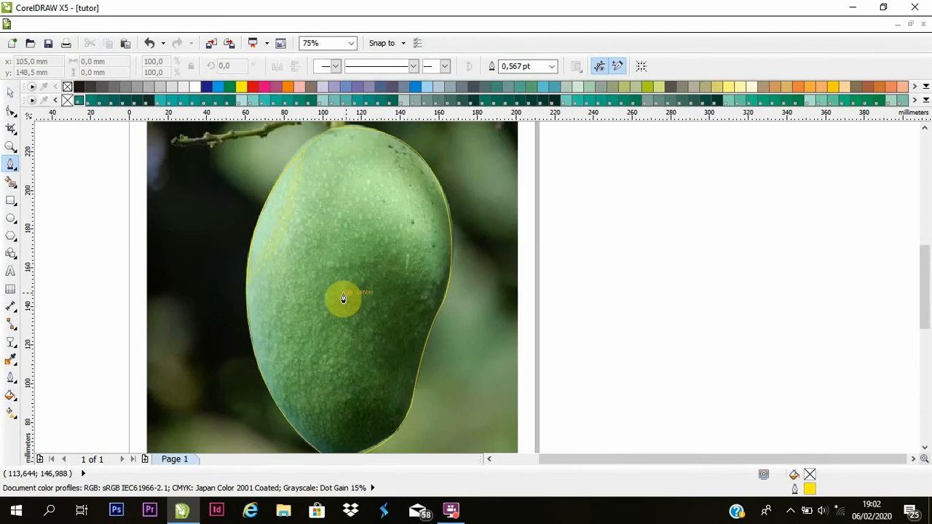
pyautogui.click(347, 169)
pyautogui.moveTo(408, 226); pyautogui.dragTo(469, 236)
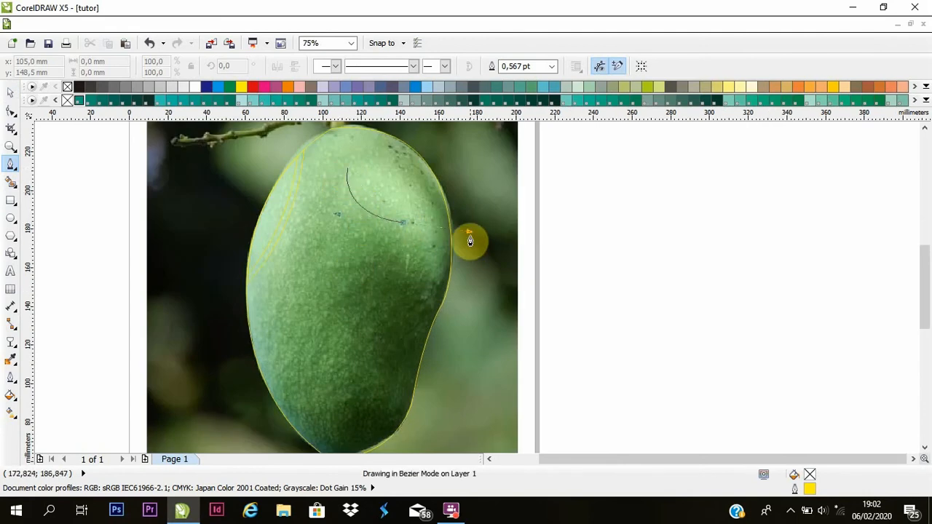
pyautogui.keyDown('alt'); pyautogui.click(406, 225); pyautogui.keyUp('alt')
pyautogui.moveTo(423, 280); pyautogui.dragTo(408, 335)
pyautogui.keyDown('alt'); pyautogui.click(424, 281); pyautogui.keyUp('alt')
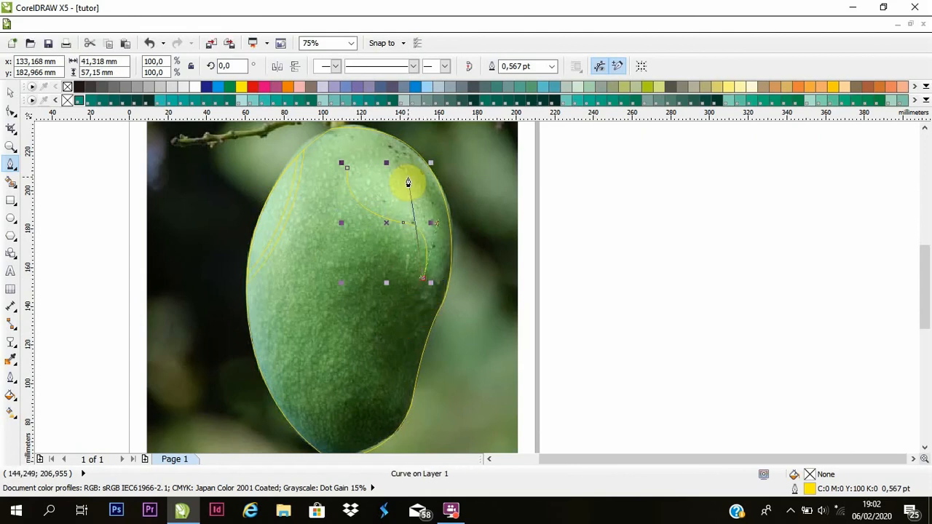
pyautogui.moveTo(409, 180); pyautogui.dragTo(376, 174)
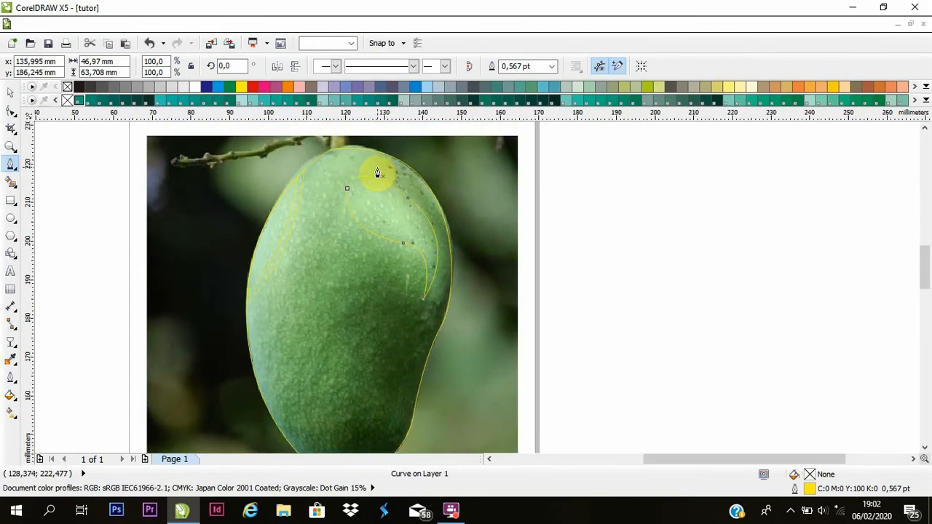
# Draw a closed slanted leaf shape about 36 × 23 mm inside the upper part of the comma-shaped highlight.
pyautogui.scroll(1, 376, 174)
pyautogui.scroll(-1, 377, 175)
pyautogui.scroll(2, 377, 172)
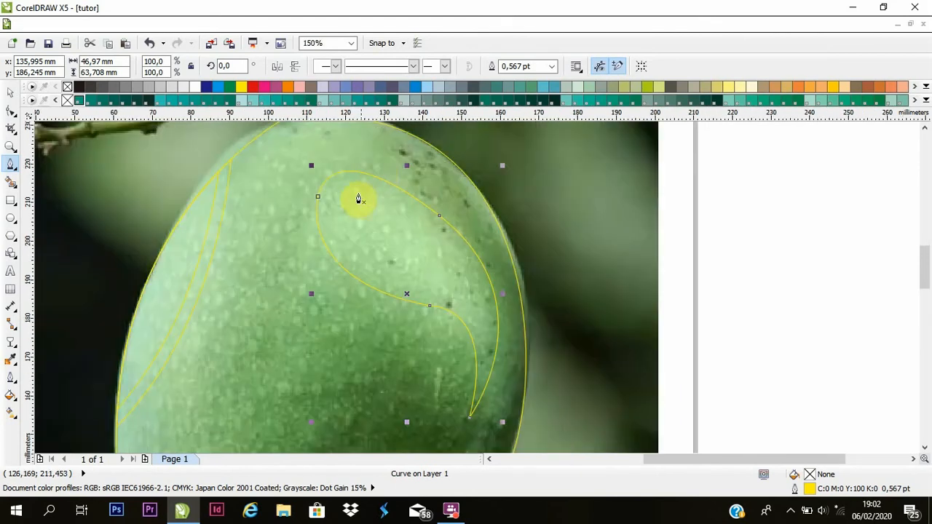
pyautogui.click(464, 273)
pyautogui.moveTo(330, 201); pyautogui.dragTo(275, 253)
pyautogui.doubleClick(329, 201)
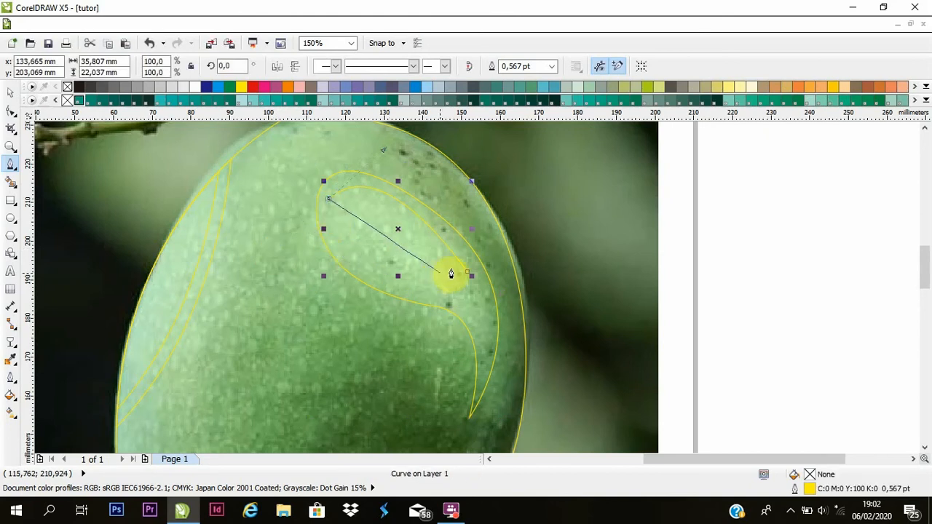
pyautogui.moveTo(467, 273); pyautogui.dragTo(324, 284)
# Remove the upper-left node of the slanted leaf shape with the Shape tool.
pyautogui.scroll(-1, 250, 229)
pyautogui.click(11, 111)
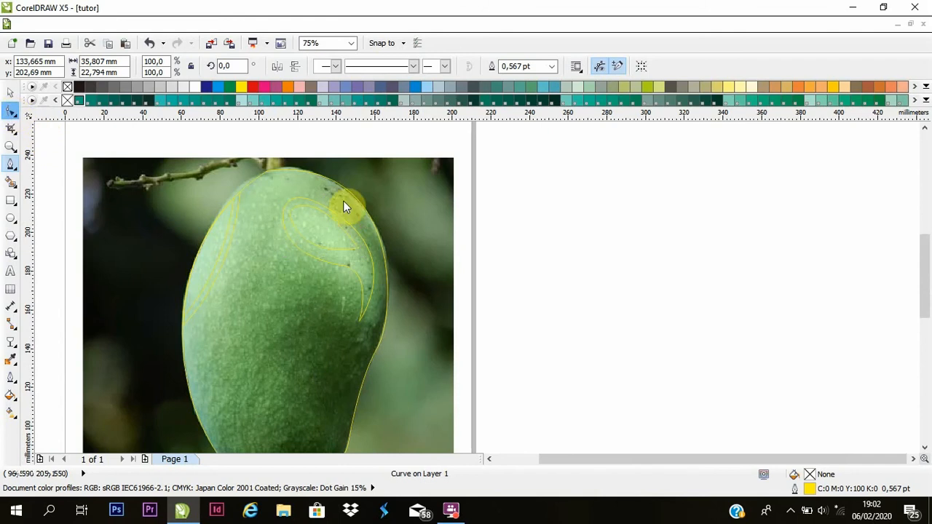
pyautogui.scroll(1, 355, 217)
pyautogui.click(215, 192)
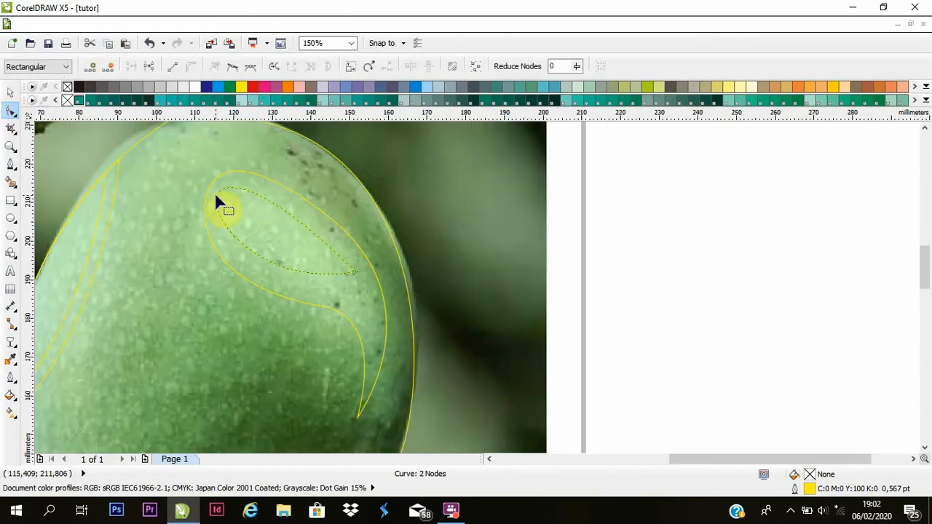
pyautogui.scroll(-2, 273, 228)
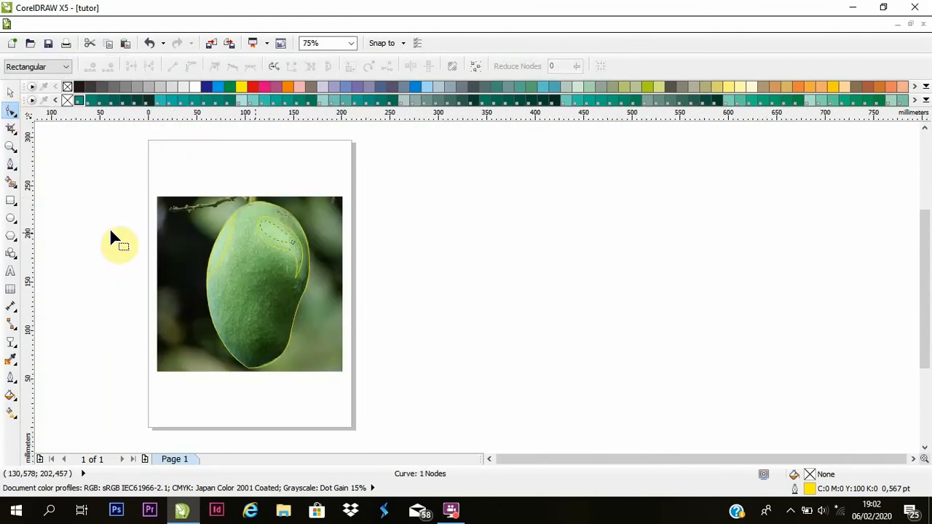
pyautogui.click(10, 163)
pyautogui.scroll(1, 308, 283)
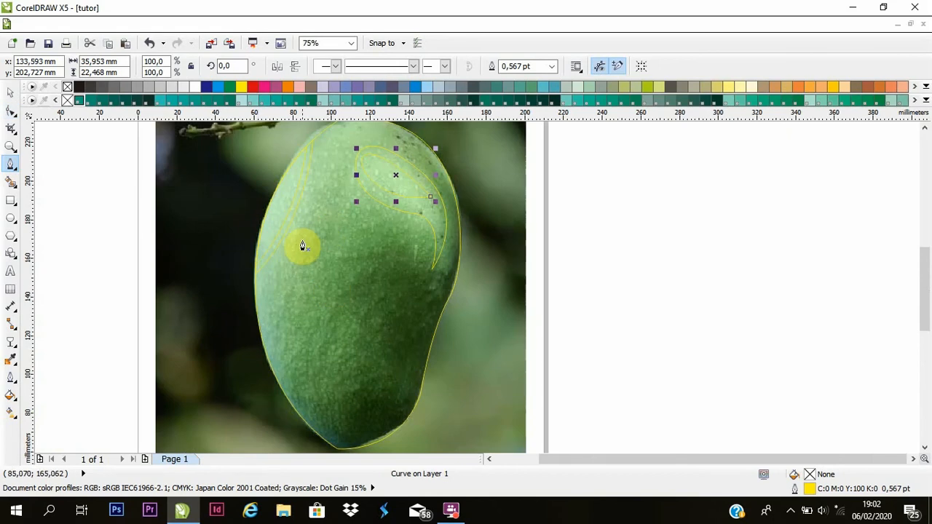
pyautogui.click(257, 195)
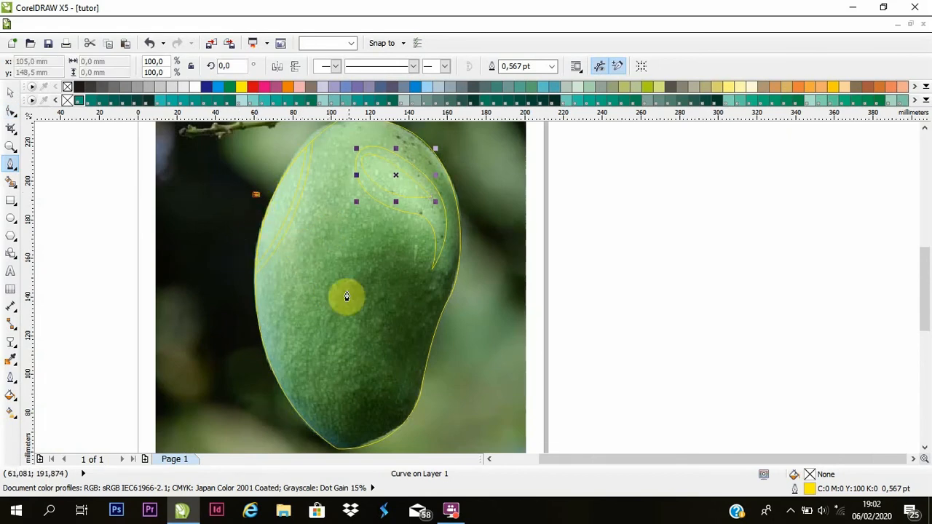
pyautogui.moveTo(331, 321); pyautogui.dragTo(339, 409)
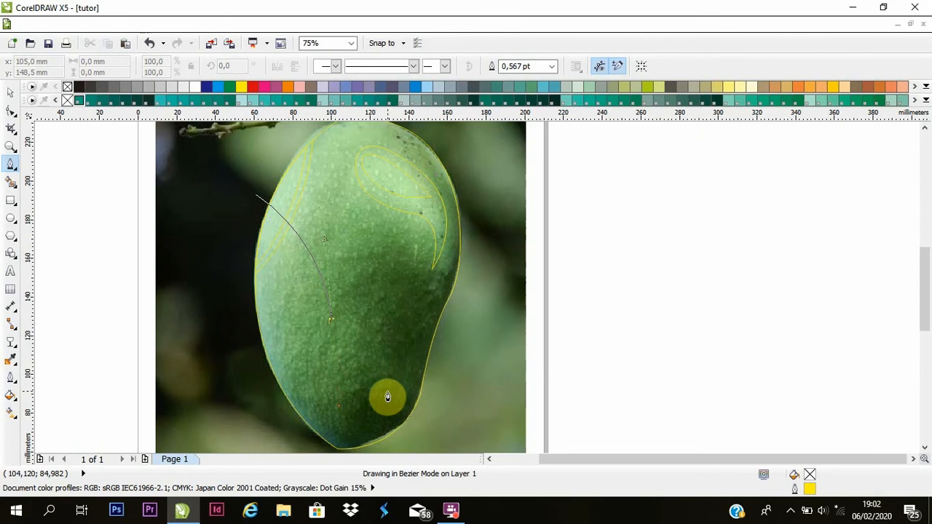
pyautogui.hotkey('ctrl', 'z')
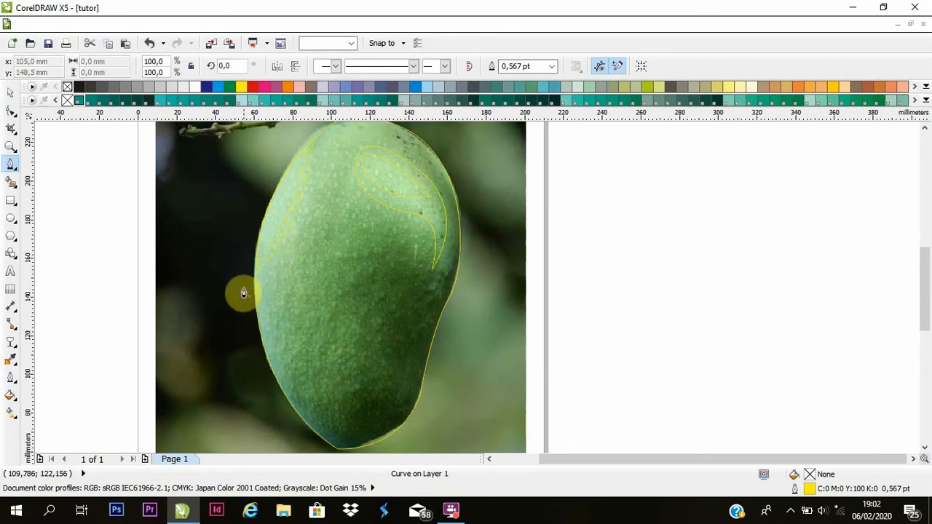
# Draw a closed shape about 112 × 126 mm with an S-curved upper edge, overlapping the mango's lower-left part.
pyautogui.click(232, 276)
pyautogui.moveTo(333, 313); pyautogui.dragTo(360, 380)
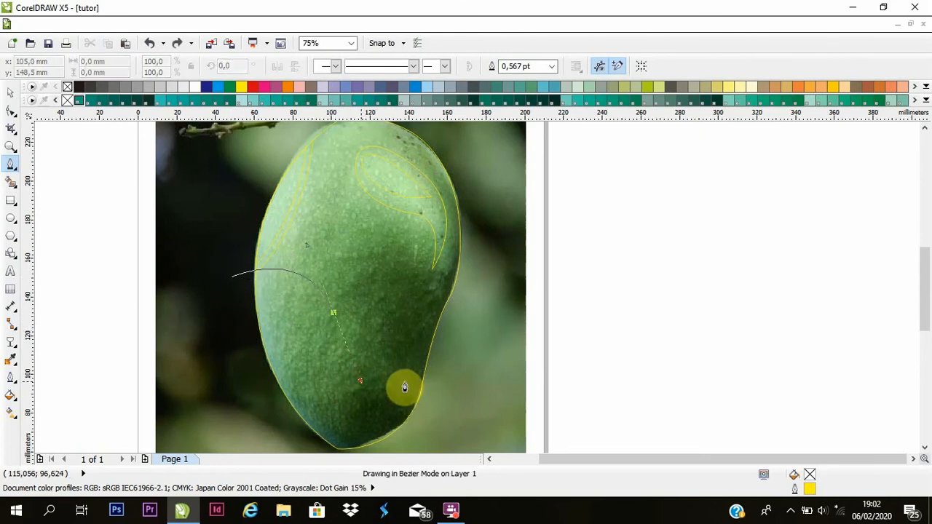
pyautogui.doubleClick(415, 403)
pyautogui.moveTo(417, 408); pyautogui.dragTo(402, 432)
pyautogui.scroll(-1, 451, 374)
pyautogui.moveTo(330, 389); pyautogui.dragTo(326, 359)
pyautogui.scroll(1, 325, 357)
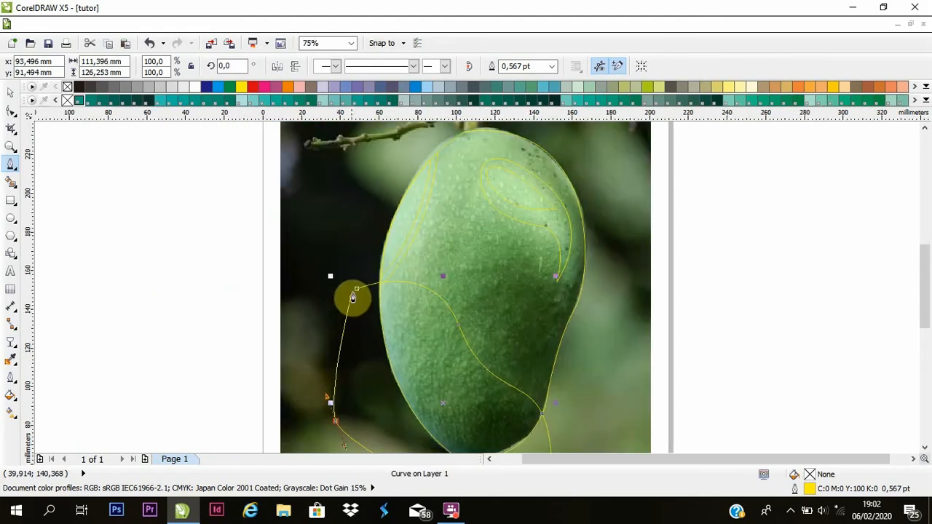
pyautogui.click(357, 290)
# Intersect the large S-curved shape with the mango outline and delete the original shape.
pyautogui.click(11, 93)
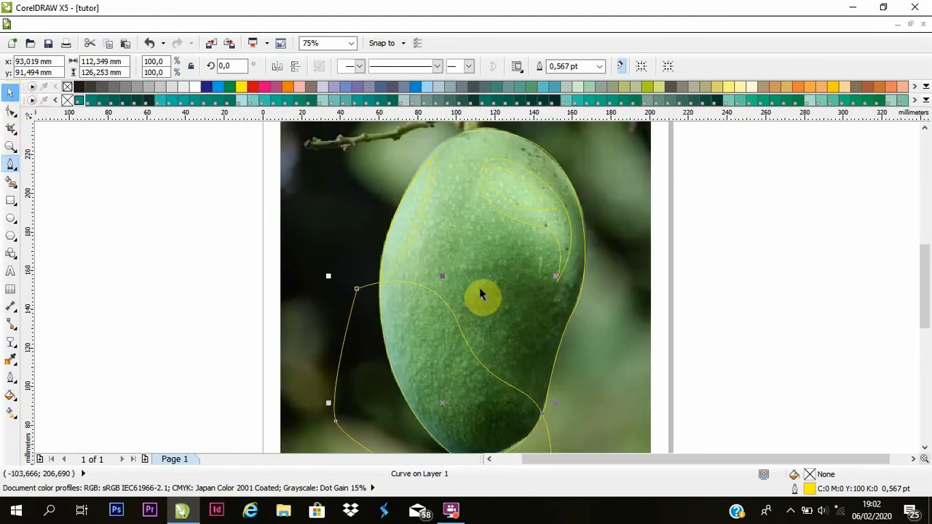
pyautogui.keyDown('shift'); pyautogui.click(486, 130); pyautogui.keyUp('shift')
pyautogui.click(438, 66)
pyautogui.click(845, 251)
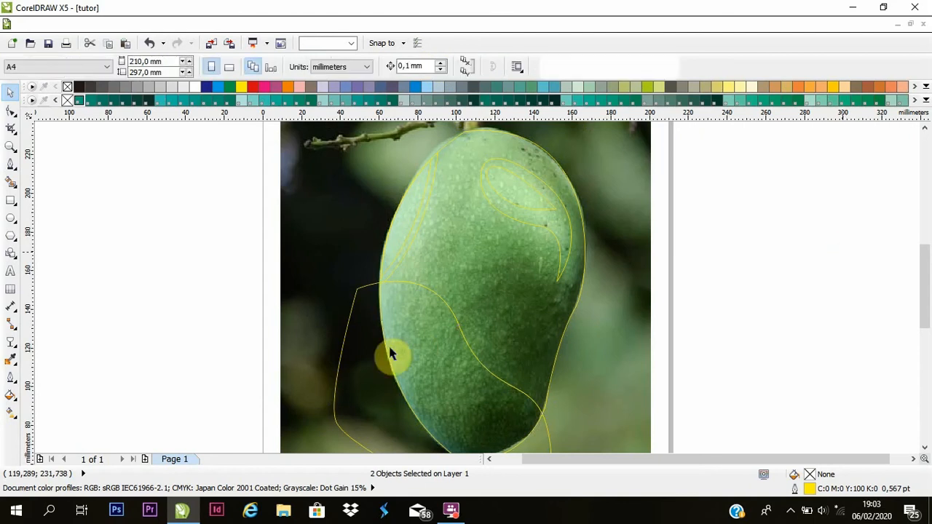
pyautogui.click(364, 332)
pyautogui.press('Delete')
# Offset a copy of the lower mango shape slightly down and left, keeping only its intersection with the original shape.
pyautogui.moveTo(467, 376)
pyautogui.mouseDown()
pyautogui.moveTo(443, 378)
pyautogui.moveTo(473, 408)
pyautogui.moveTo(461, 389)
pyautogui.mouseUp()
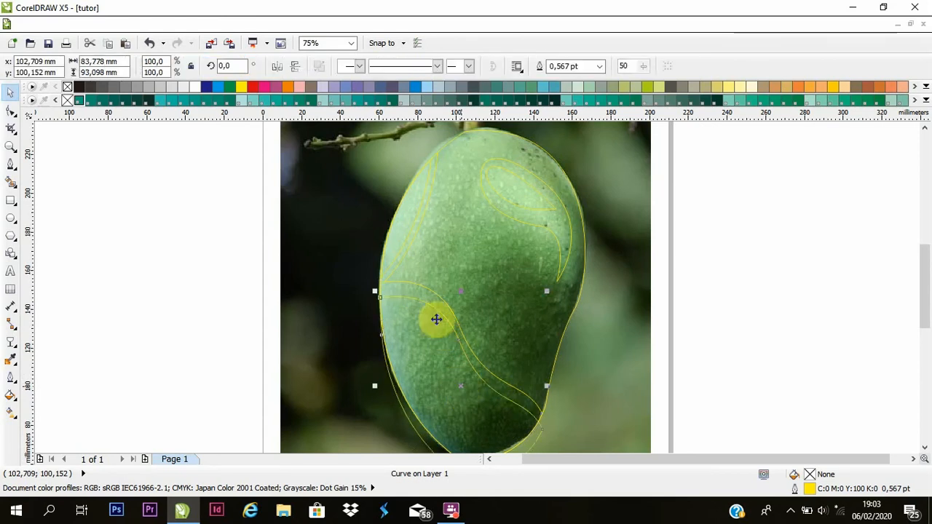
pyautogui.click(439, 66)
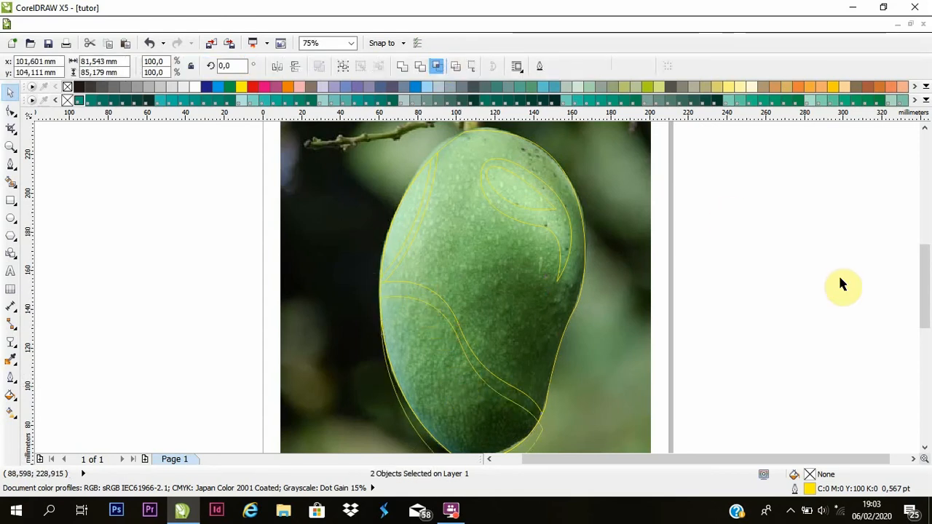
pyautogui.click(838, 275)
pyautogui.click(539, 435)
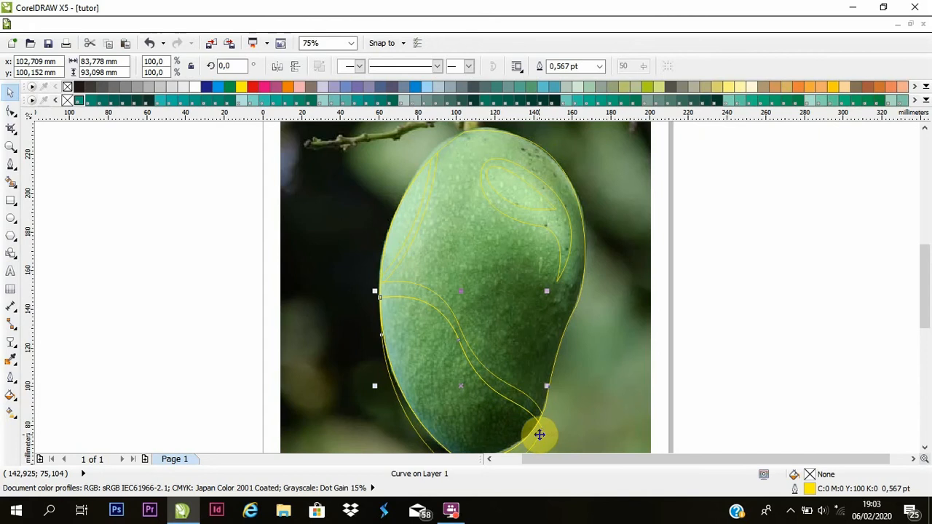
pyautogui.press('Delete')
pyautogui.scroll(-1, 537, 381)
pyautogui.scroll(1, 538, 385)
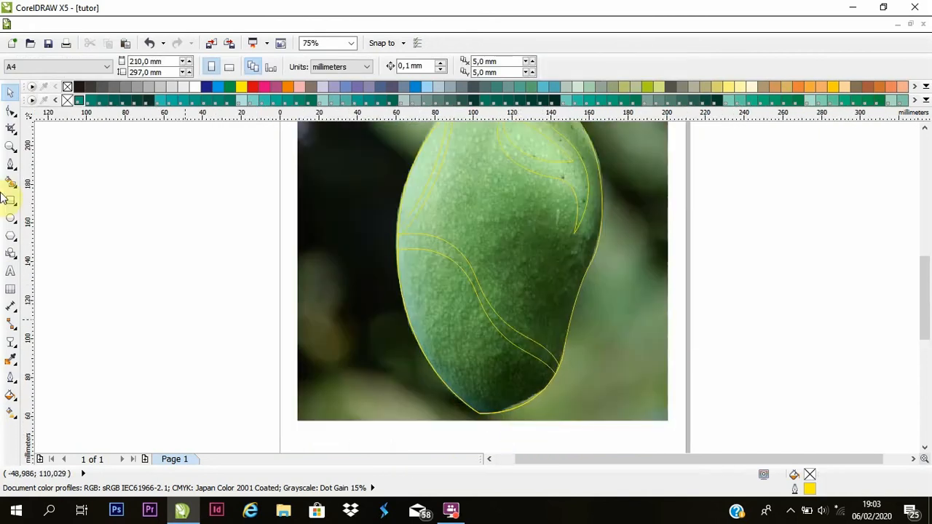
pyautogui.click(11, 164)
pyautogui.click(377, 293)
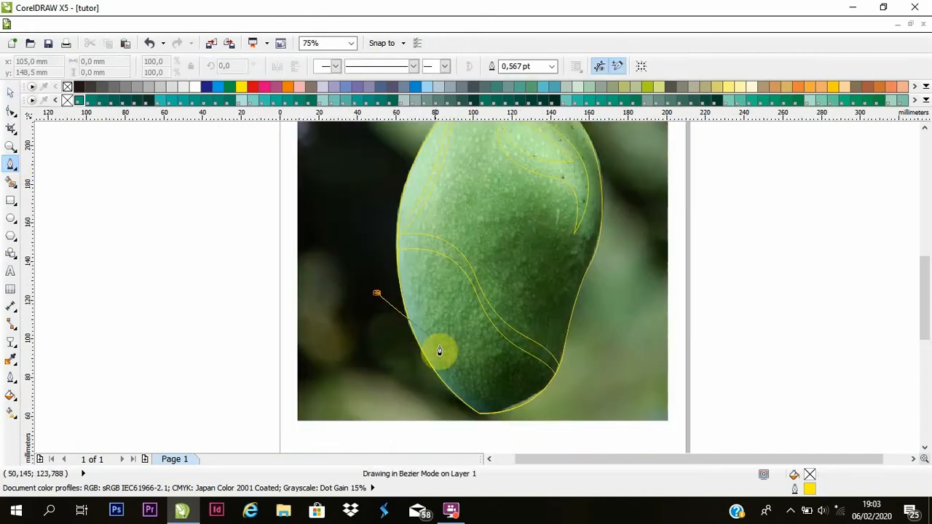
pyautogui.moveTo(481, 373); pyautogui.dragTo(506, 426)
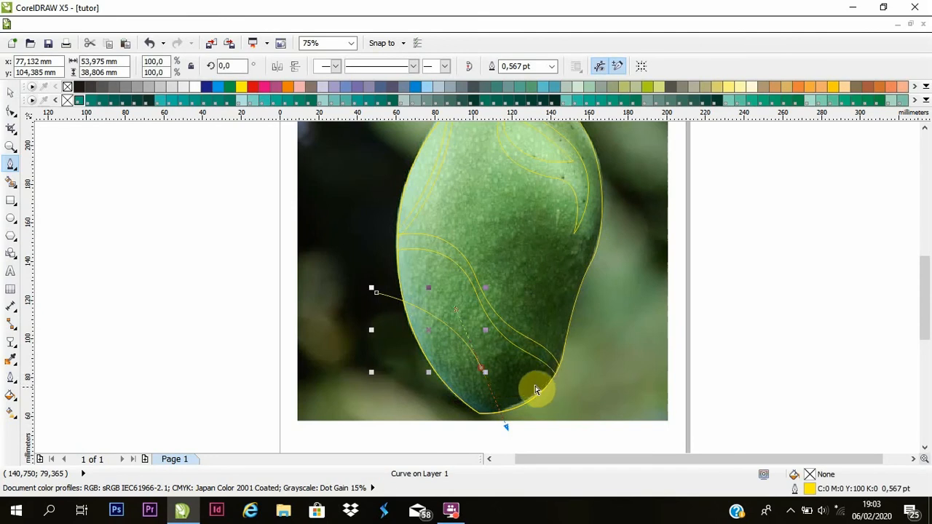
pyautogui.hotkey('ctrl', 'z')
# Draw a closed shape about 90 × 92 mm wide-to-tall overlap area, about 90 × 69 mm itself, around the mango's lower end with a curved upper edge.
pyautogui.click(382, 295)
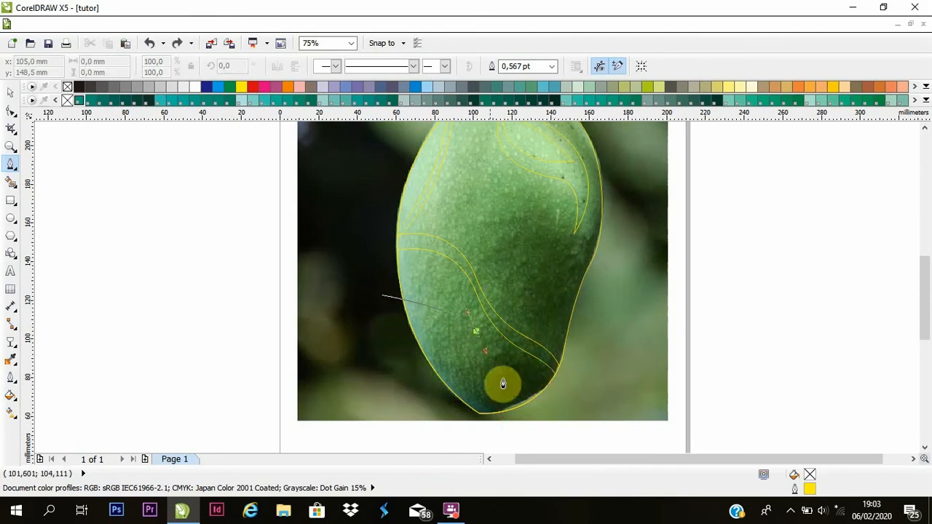
pyautogui.moveTo(516, 379); pyautogui.dragTo(449, 431)
pyautogui.scroll(-1, 557, 394)
pyautogui.scroll(1, 557, 402)
pyautogui.click(418, 413)
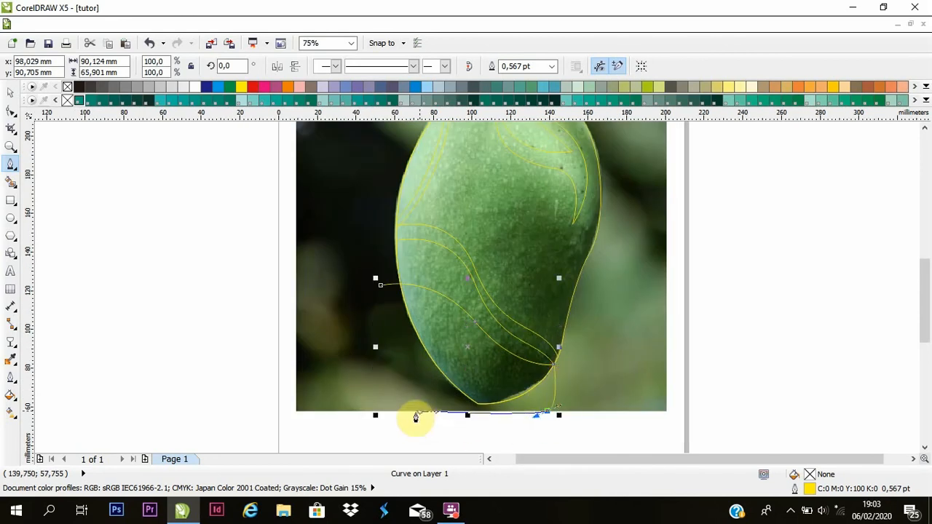
pyautogui.click(381, 287)
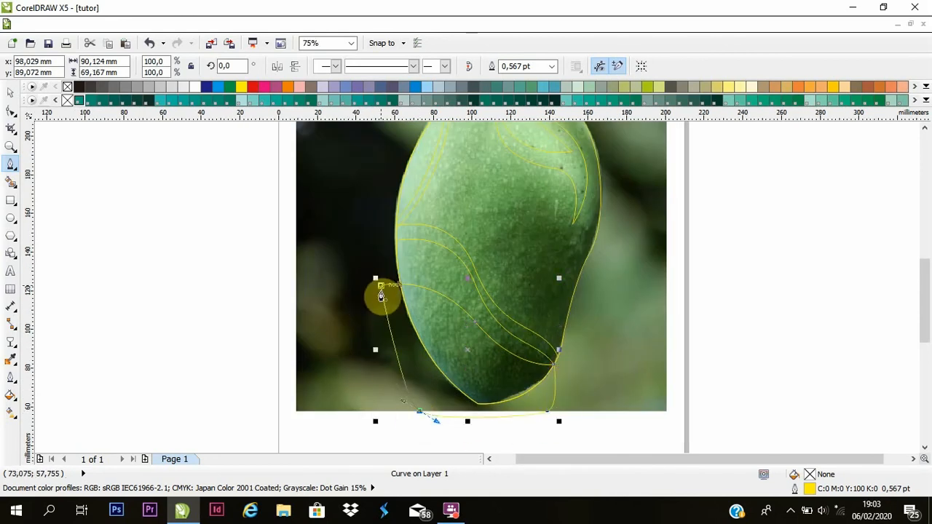
# Intersect the newly drawn shape with the inner lower mango shape and delete the drawn original.
pyautogui.click(10, 95)
pyautogui.click(419, 267)
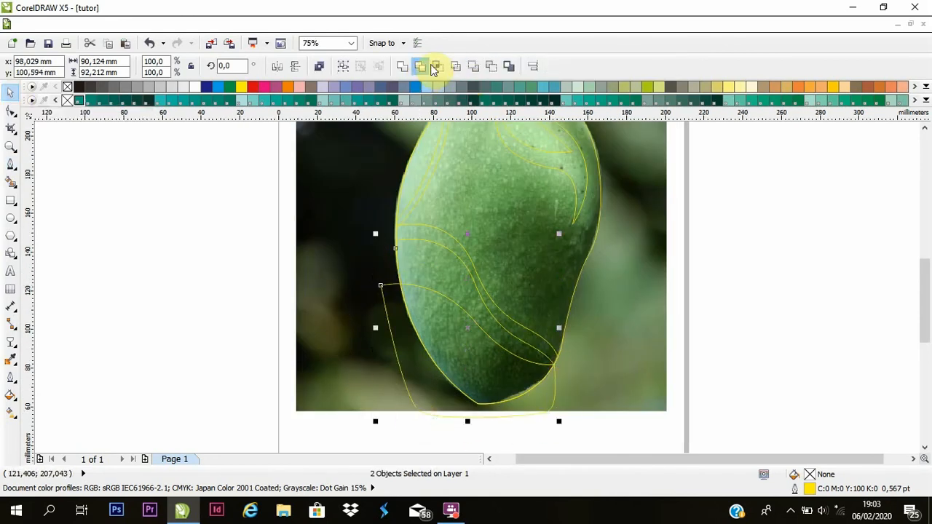
pyautogui.click(549, 394)
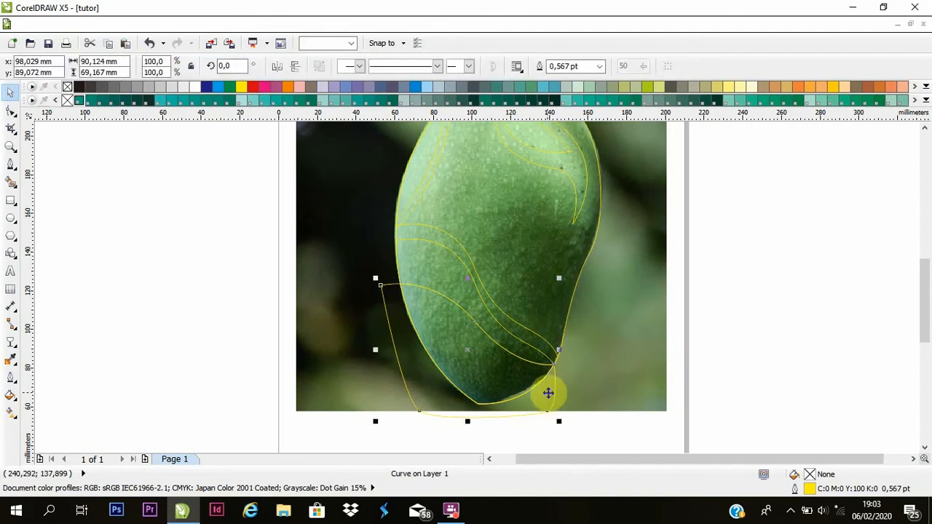
pyautogui.press('Delete')
pyautogui.moveTo(506, 380); pyautogui.dragTo(518, 377)
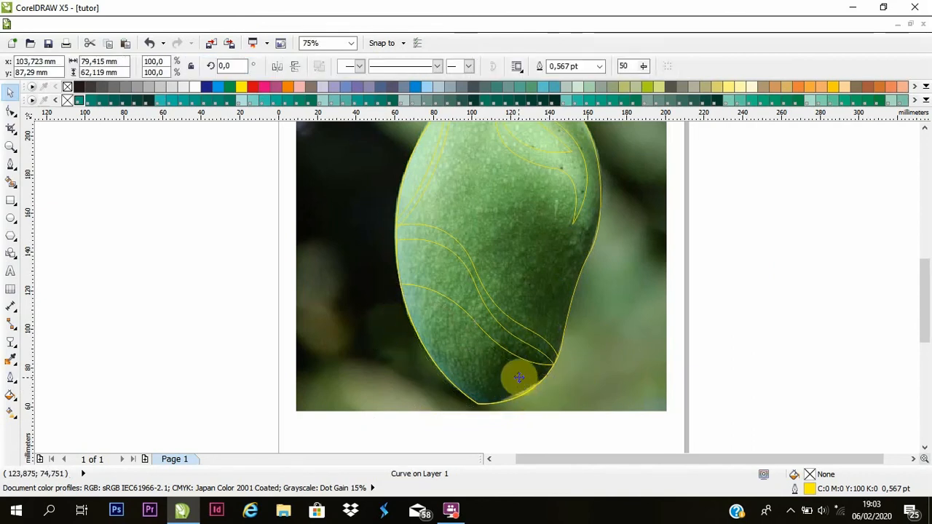
pyautogui.scroll(2, 499, 348)
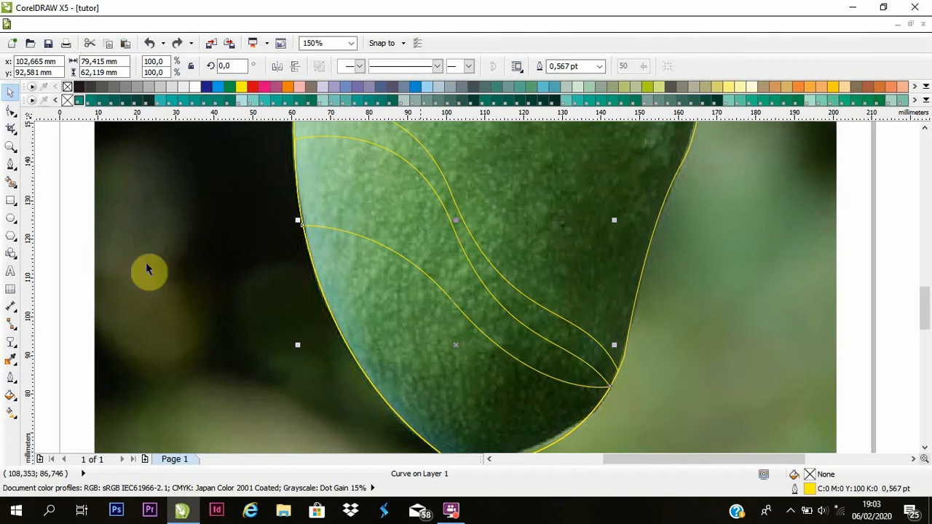
pyautogui.click(12, 167)
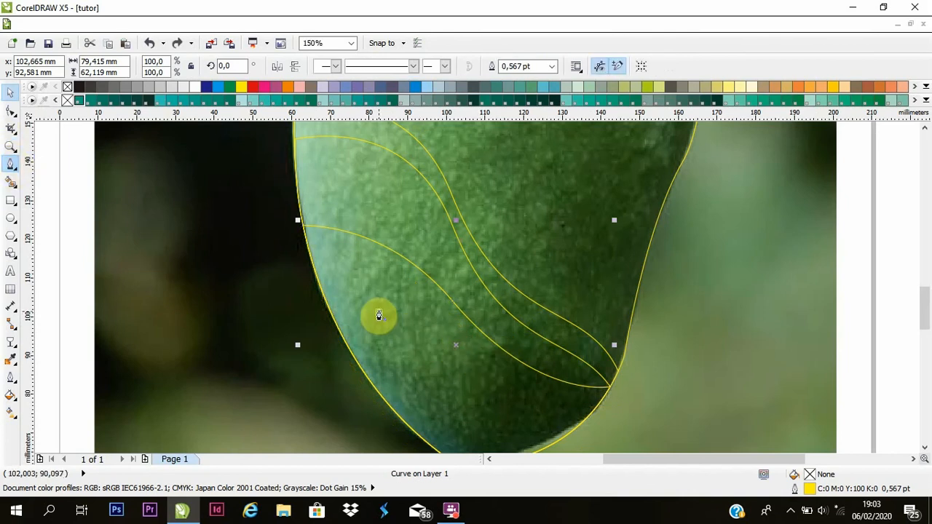
pyautogui.scroll(-2, 377, 314)
pyautogui.moveTo(447, 327); pyautogui.dragTo(482, 319)
pyautogui.hotkey('ctrl', 'z')
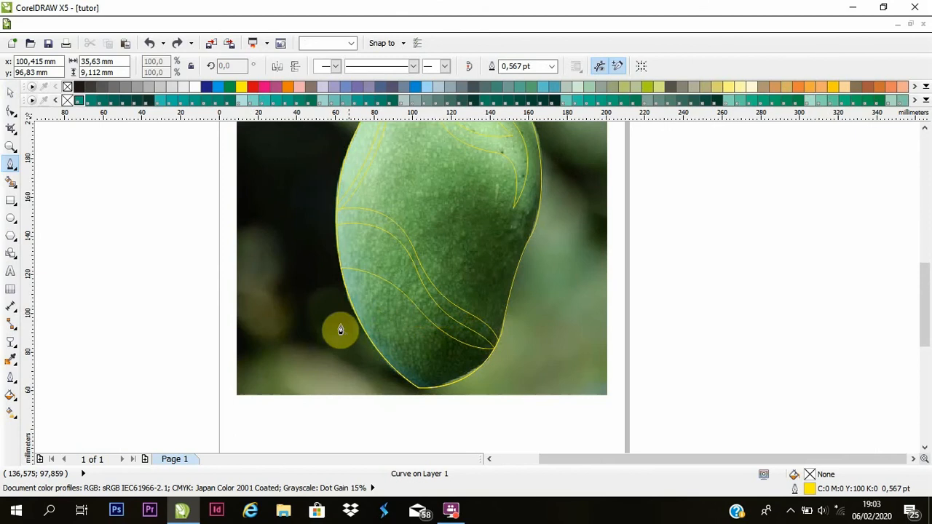
# Draw a closed shape about 80 × 53 mm around the mango's bottom tip, with a wavy upper edge ending at the right outline.
pyautogui.click(340, 324)
pyautogui.moveTo(422, 342); pyautogui.dragTo(471, 389)
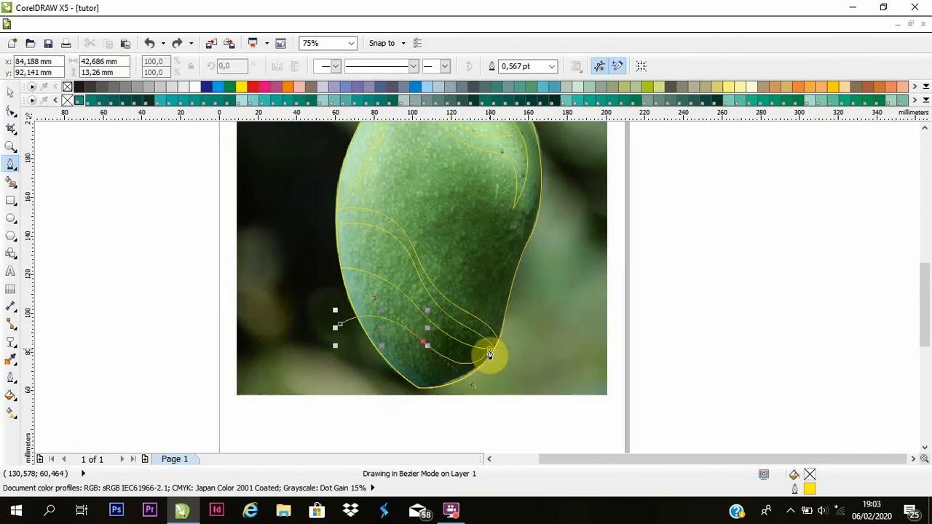
pyautogui.click(495, 350)
pyautogui.scroll(-1, 509, 366)
pyautogui.scroll(1, 513, 380)
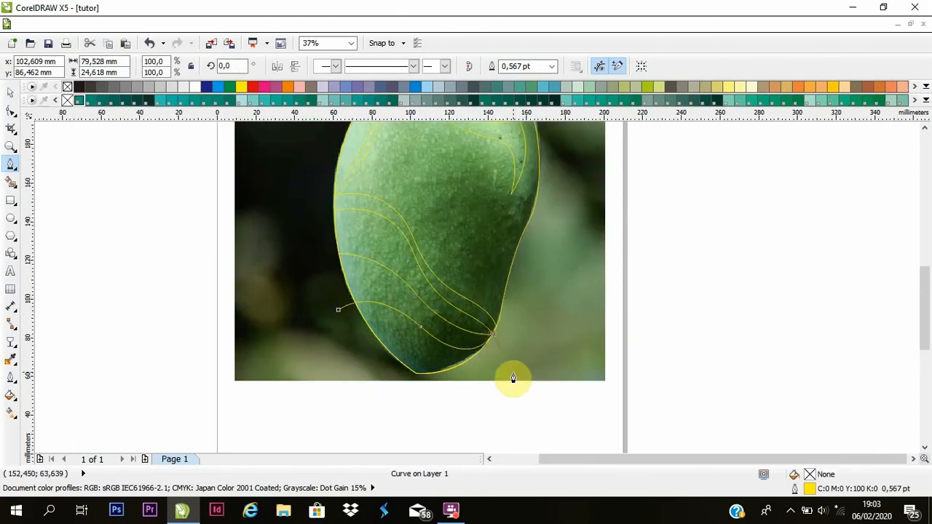
pyautogui.click(451, 402)
pyautogui.moveTo(362, 388); pyautogui.dragTo(338, 341)
pyautogui.click(338, 310)
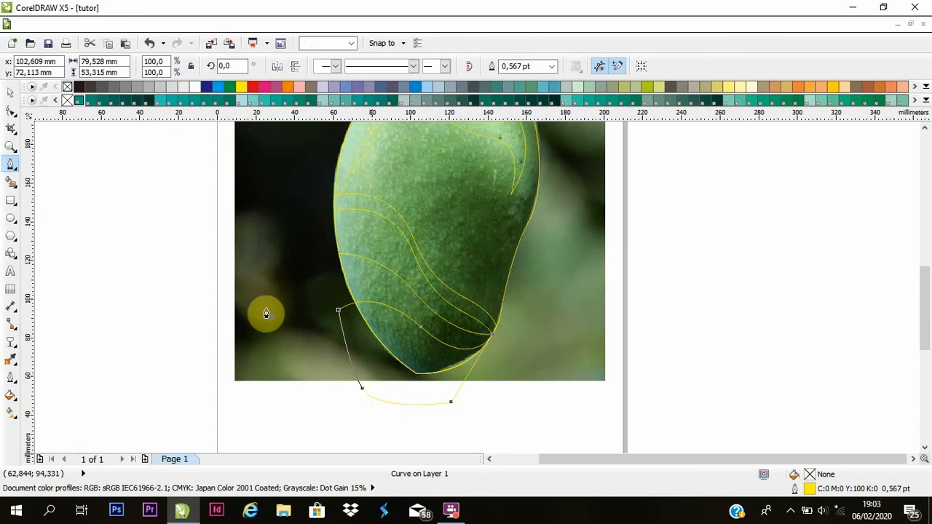
# Intersect the shape drawn around the bottom tip with the lower mango band above it and delete the drawn original.
pyautogui.click(11, 91)
pyautogui.keyDown('shift'); pyautogui.click(335, 279); pyautogui.keyUp('shift')
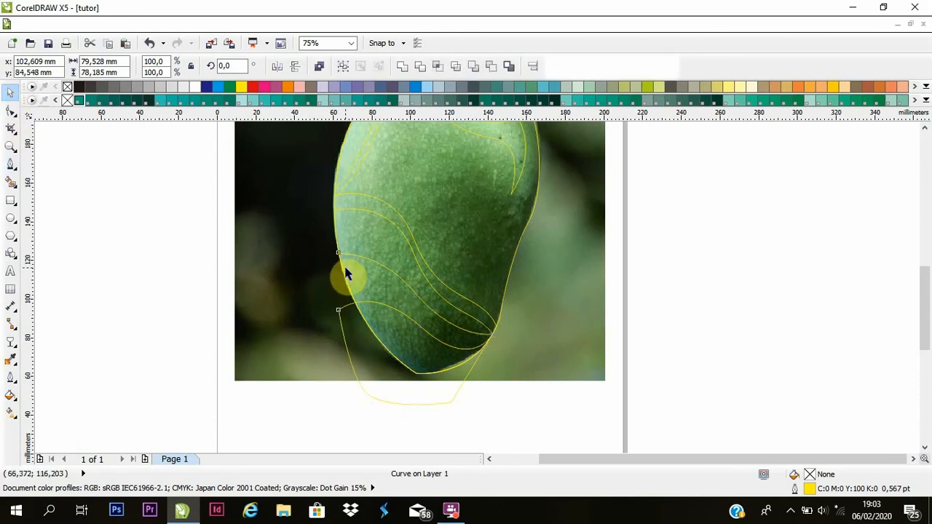
pyautogui.click(423, 70)
pyautogui.press('Delete')
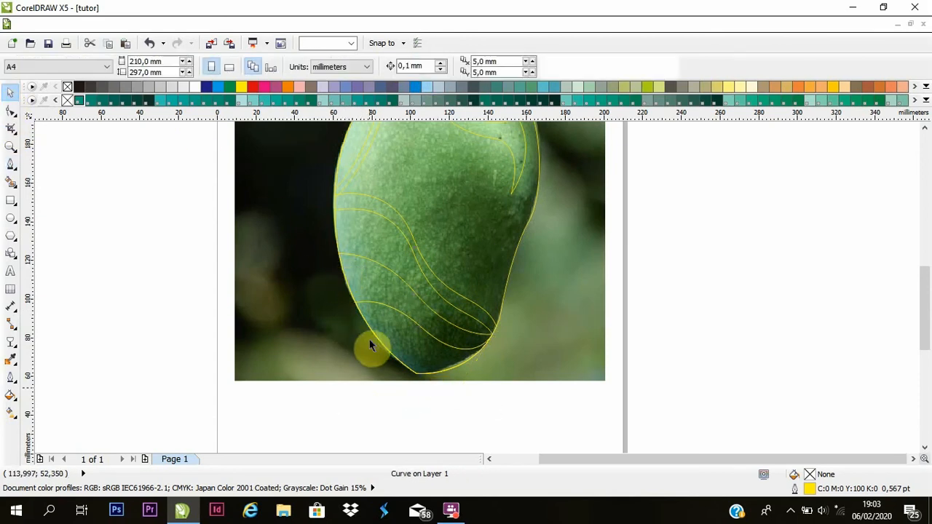
# Draw a closed shape about 125 × 127 mm over the mango's upper right part, curving inside from the top left highlight to the right outline.
pyautogui.scroll(-1, 370, 340)
pyautogui.scroll(1, 398, 249)
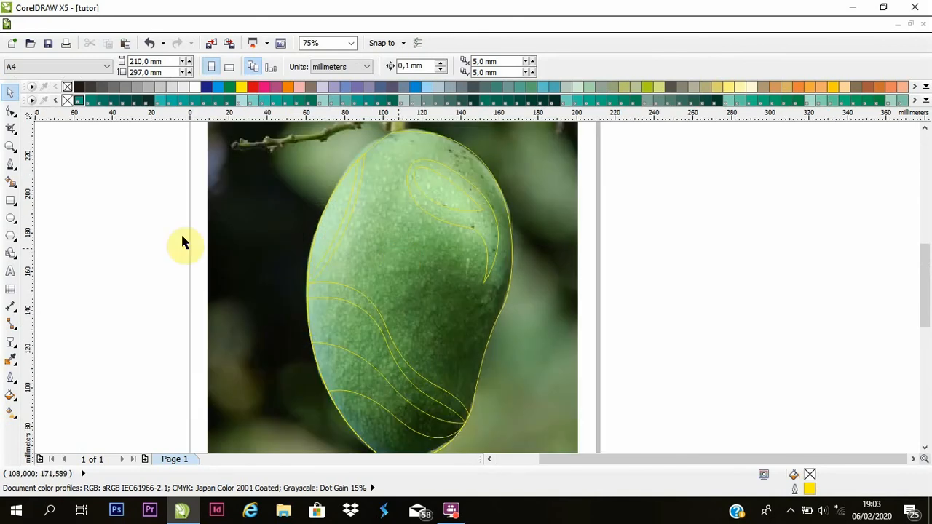
pyautogui.click(10, 167)
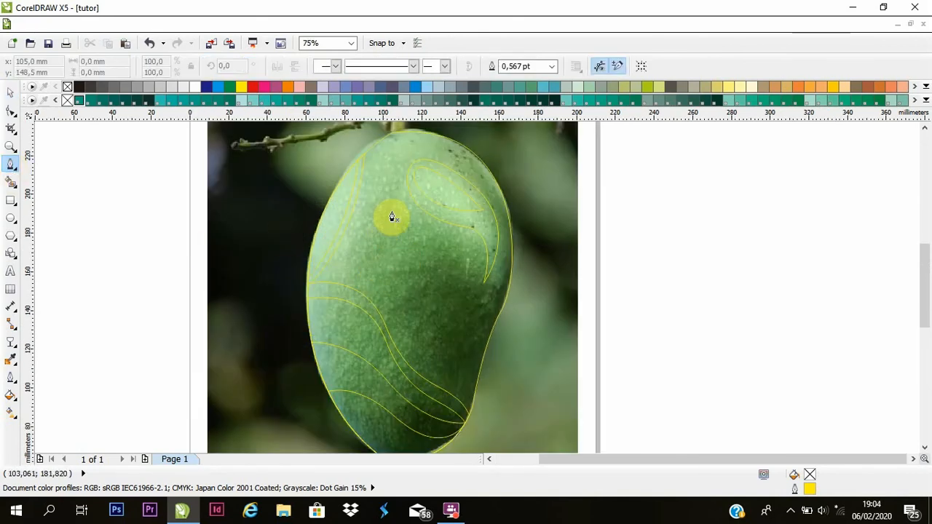
pyautogui.click(366, 154)
pyautogui.moveTo(421, 303); pyautogui.dragTo(426, 409)
pyautogui.hotkey('ctrl', 'z')
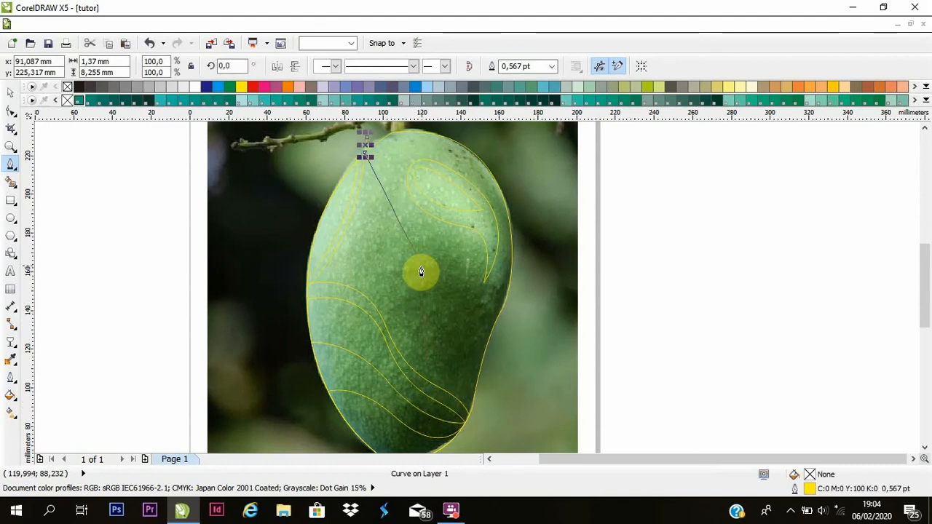
pyautogui.moveTo(421, 267)
pyautogui.mouseDown()
pyautogui.moveTo(439, 337)
pyautogui.moveTo(511, 331)
pyautogui.mouseUp()
pyautogui.scroll(-1, 551, 279)
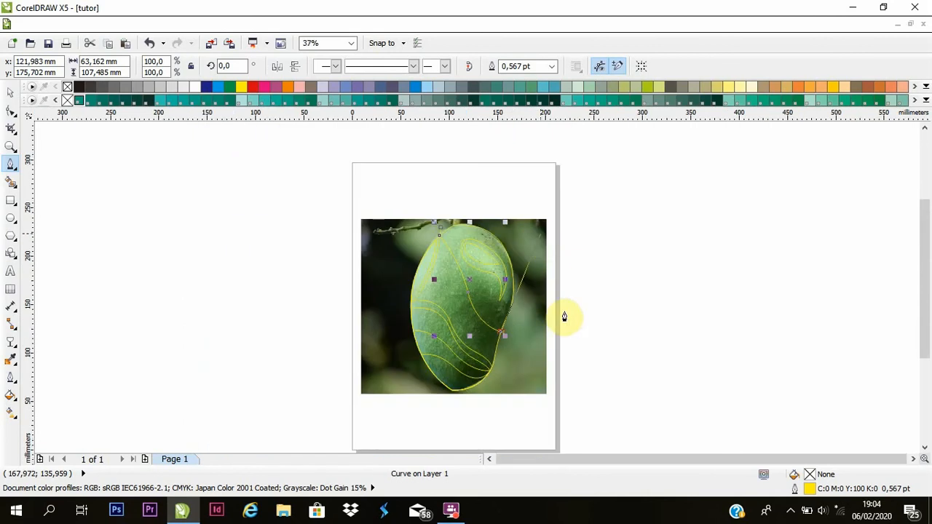
pyautogui.click(379, 183)
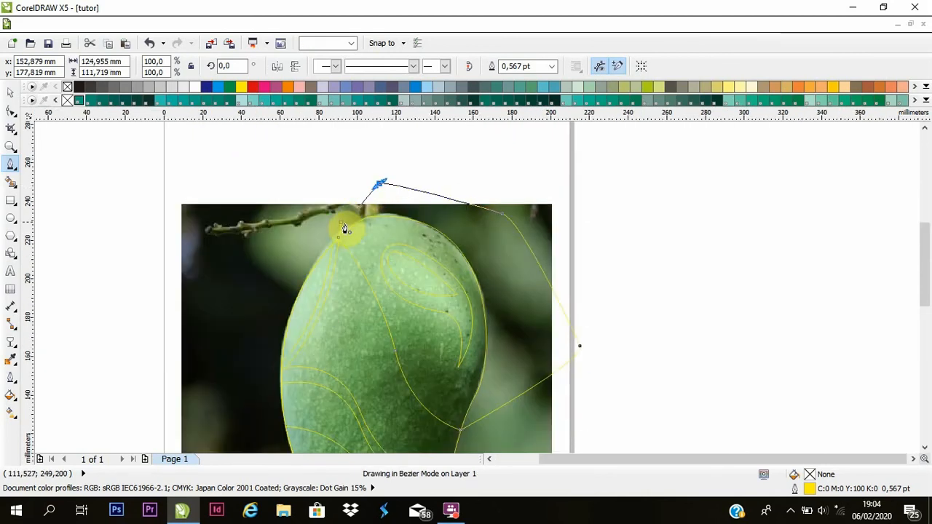
pyautogui.click(341, 221)
# Keep only the intersection of the large upper-right shape with the mango outline, deleting the drawn original.
pyautogui.click(11, 92)
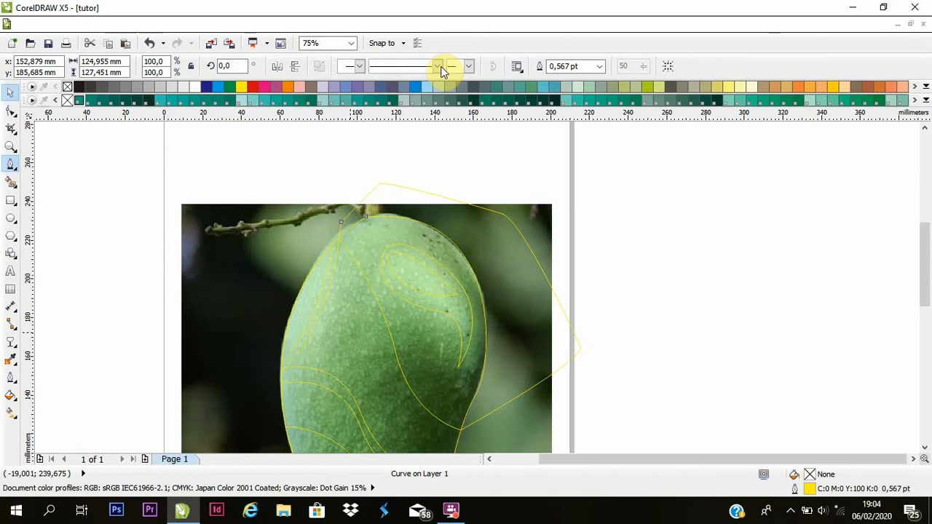
pyautogui.press('Delete')
pyautogui.scroll(-1, 557, 330)
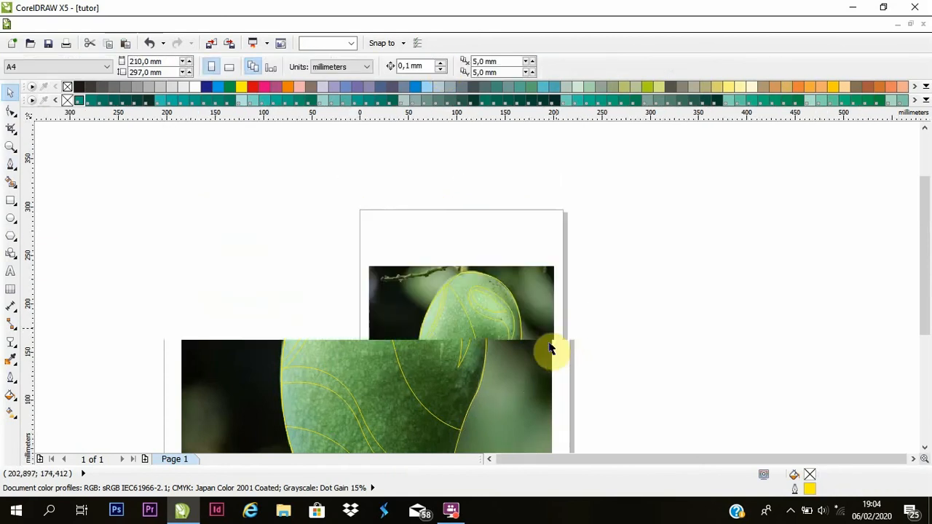
pyautogui.scroll(1, 508, 386)
# Draw a closed shape about 53 × 98 mm from the mango's centre down to where the bands meet the right outline, extending past the edge.
pyautogui.click(11, 164)
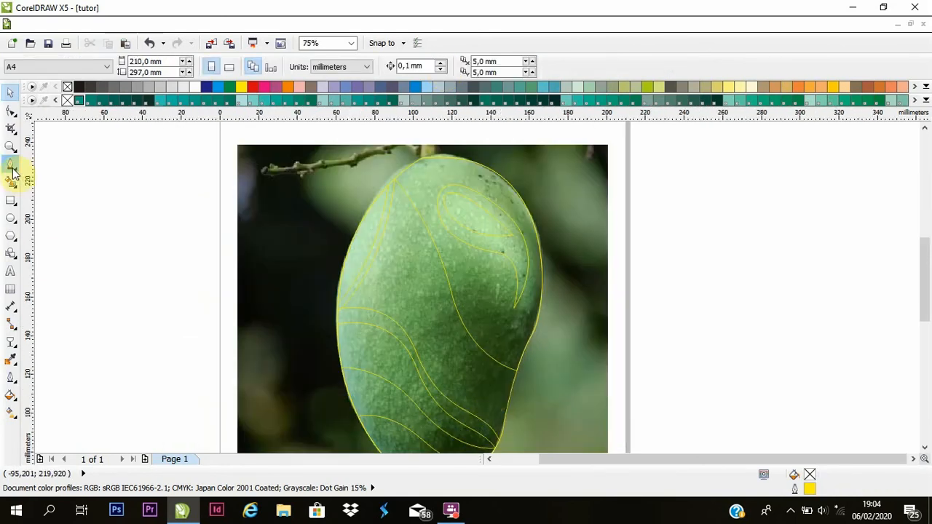
pyautogui.scroll(-1, 305, 230)
pyautogui.scroll(1, 372, 291)
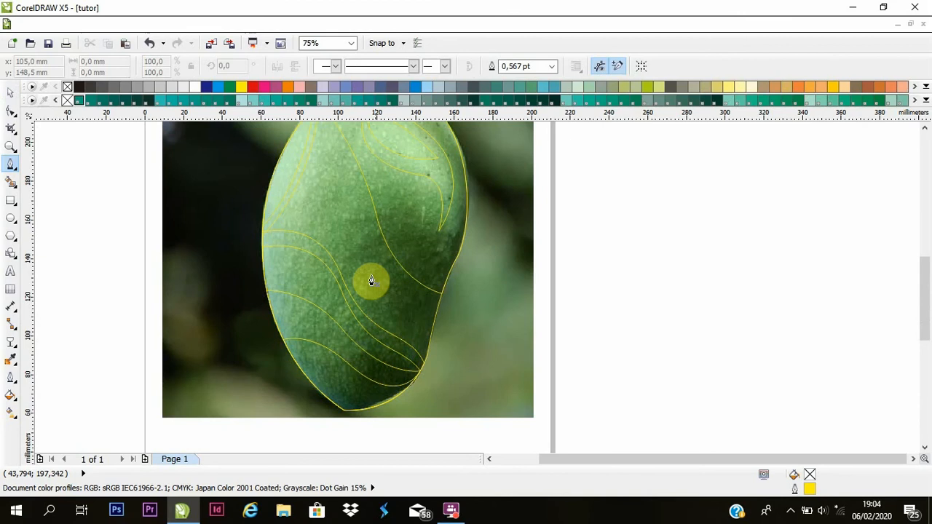
pyautogui.click(369, 211)
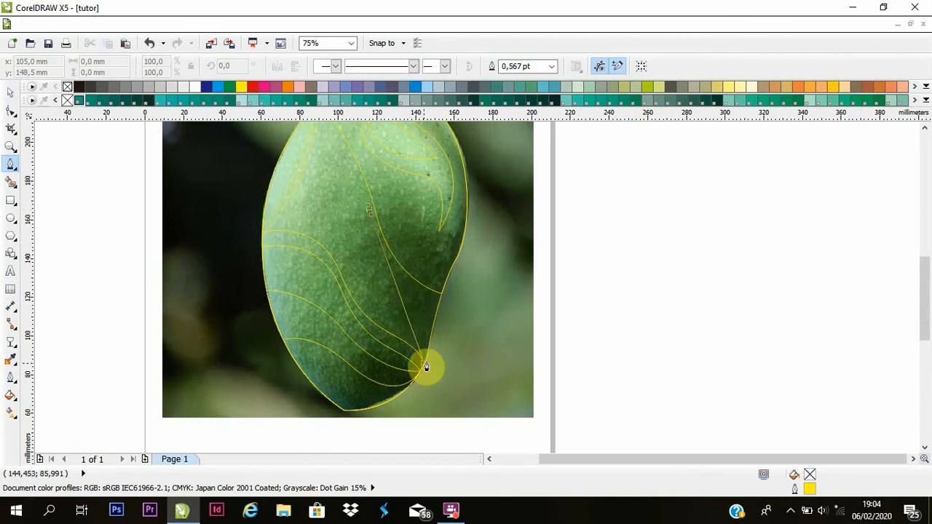
pyautogui.moveTo(426, 373); pyautogui.dragTo(495, 404)
pyautogui.scroll(-1, 450, 269)
pyautogui.scroll(2, 449, 269)
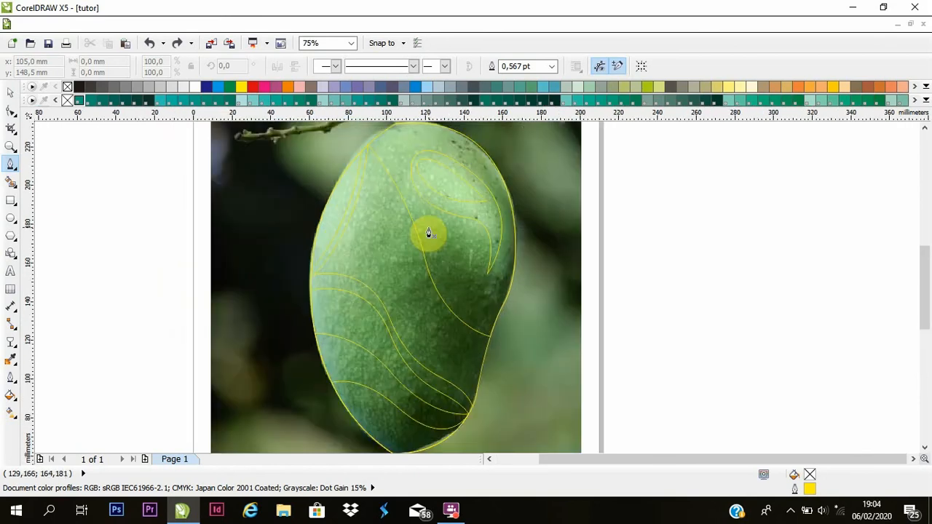
pyautogui.click(420, 250)
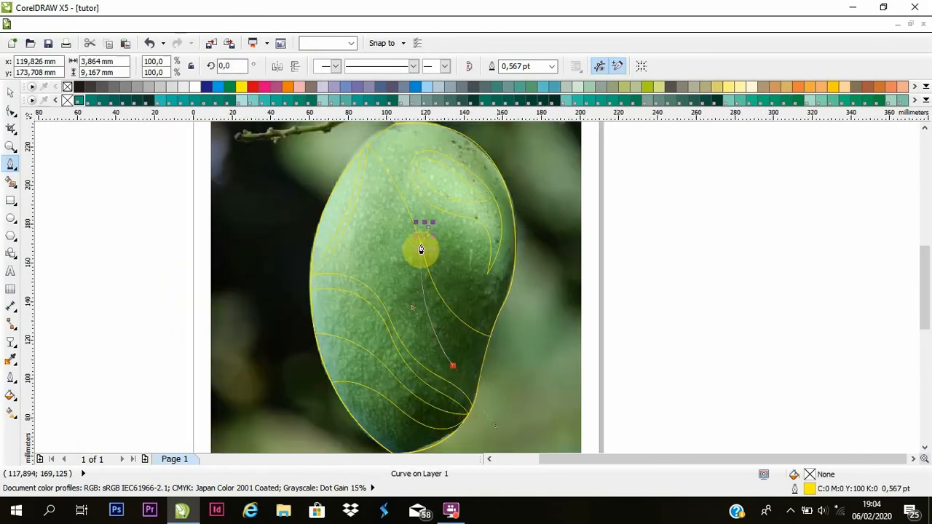
pyautogui.moveTo(453, 366); pyautogui.dragTo(516, 445)
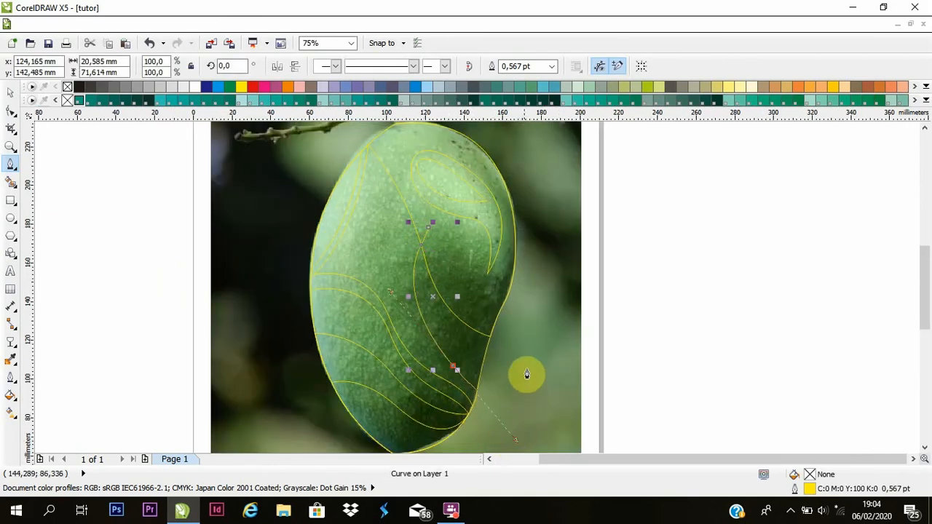
pyautogui.hotkey('ctrl', 'z')
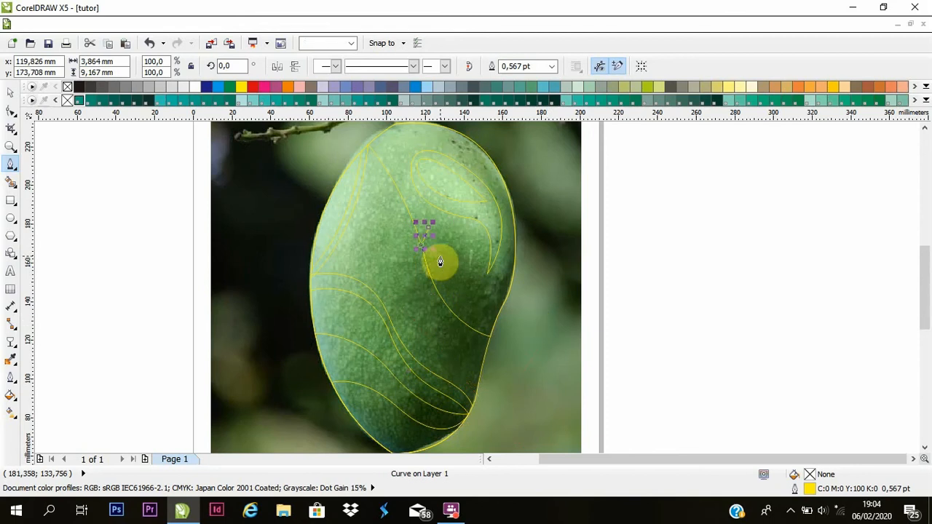
pyautogui.moveTo(440, 341)
pyautogui.mouseDown()
pyautogui.moveTo(472, 409)
pyautogui.moveTo(446, 349)
pyautogui.moveTo(468, 407)
pyautogui.moveTo(466, 459)
pyautogui.moveTo(479, 420)
pyautogui.mouseUp()
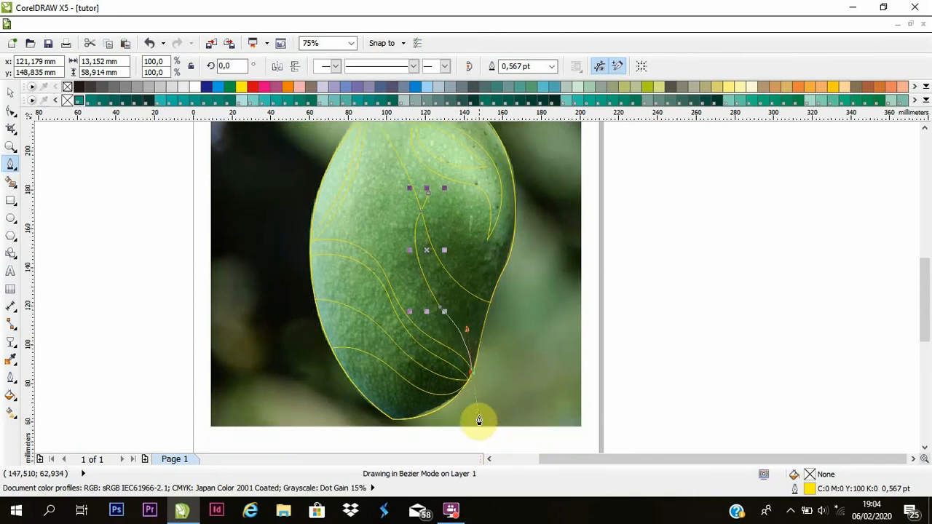
pyautogui.click(517, 311)
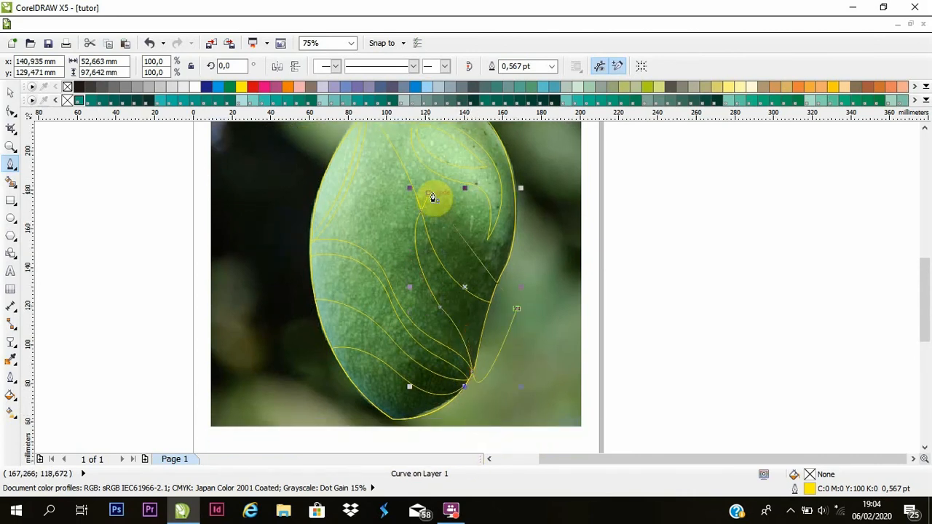
pyautogui.click(430, 196)
# Intersect the newly drawn lower-right shading shape with the mango outline and delete the drawn original.
pyautogui.click(10, 93)
pyautogui.keyDown('shift'); pyautogui.click(370, 208); pyautogui.keyUp('shift')
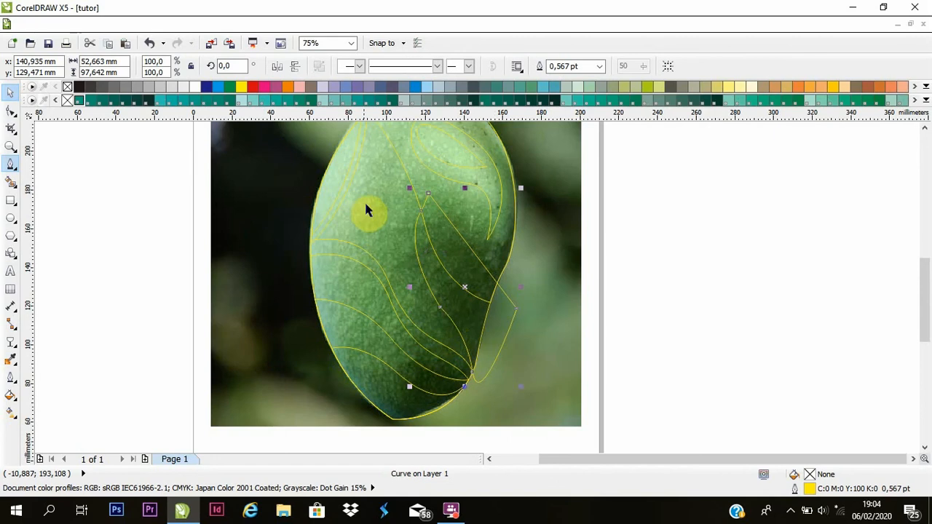
pyautogui.click(438, 67)
pyautogui.click(753, 285)
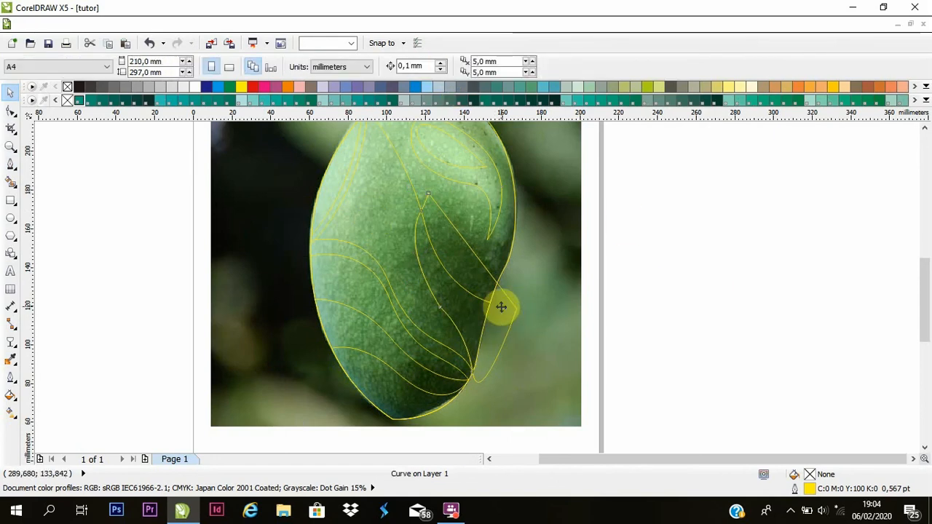
pyautogui.click(501, 307)
pyautogui.press('Delete')
# Trim the lower-right shading shape with the large upper-right shape so the two no longer overlap.
pyautogui.click(418, 179)
pyautogui.click(613, 271)
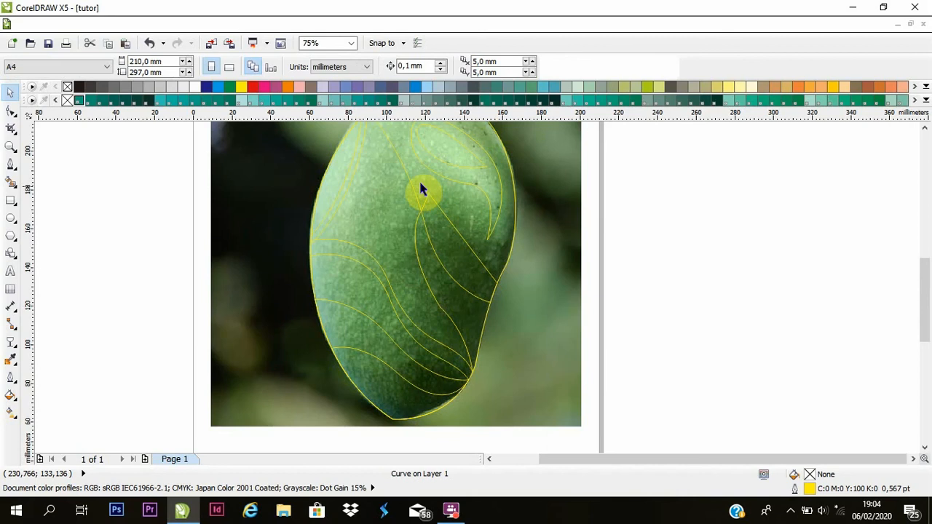
pyautogui.click(416, 177)
pyautogui.keyDown('shift'); pyautogui.click(472, 326); pyautogui.keyUp('shift')
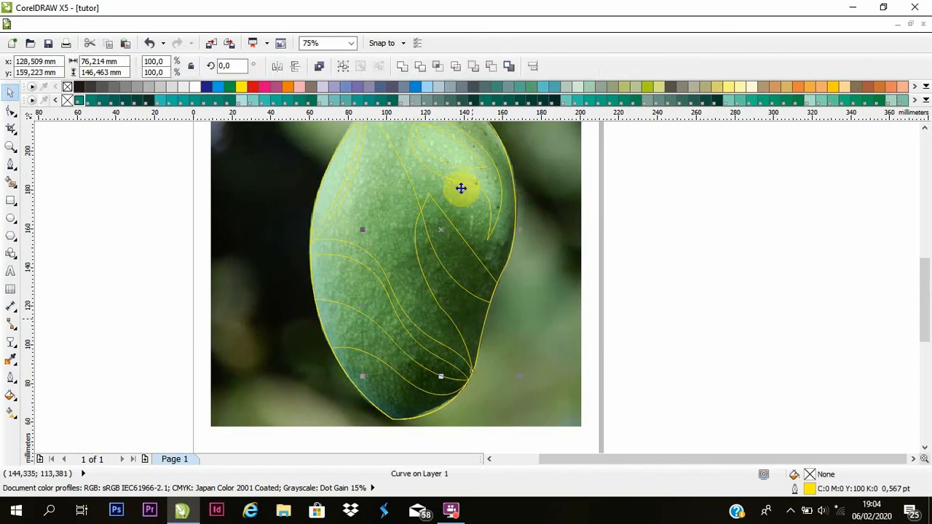
pyautogui.click(417, 68)
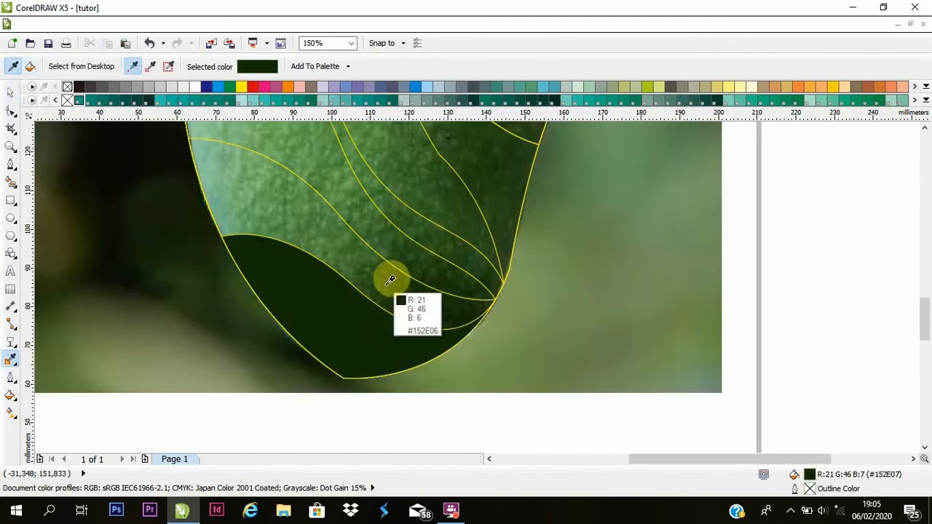
# Fill the three bands above the dark tip with greens sampled from the photo, using #2F561F for the lowest and #3F7430 for the thin top one.
pyautogui.click(380, 265)
pyautogui.click(369, 266)
pyautogui.keyDown('shift'); pyautogui.click(394, 244); pyautogui.keyUp('shift')
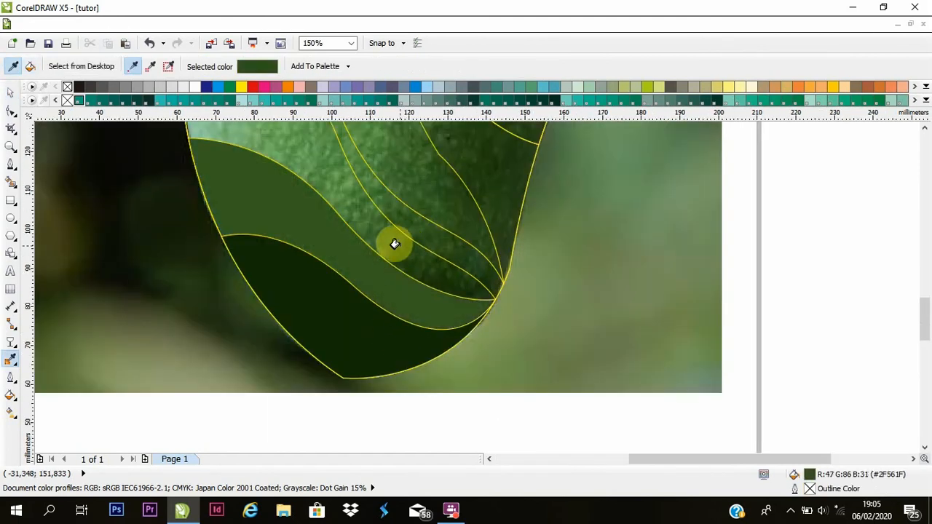
pyautogui.click(391, 243)
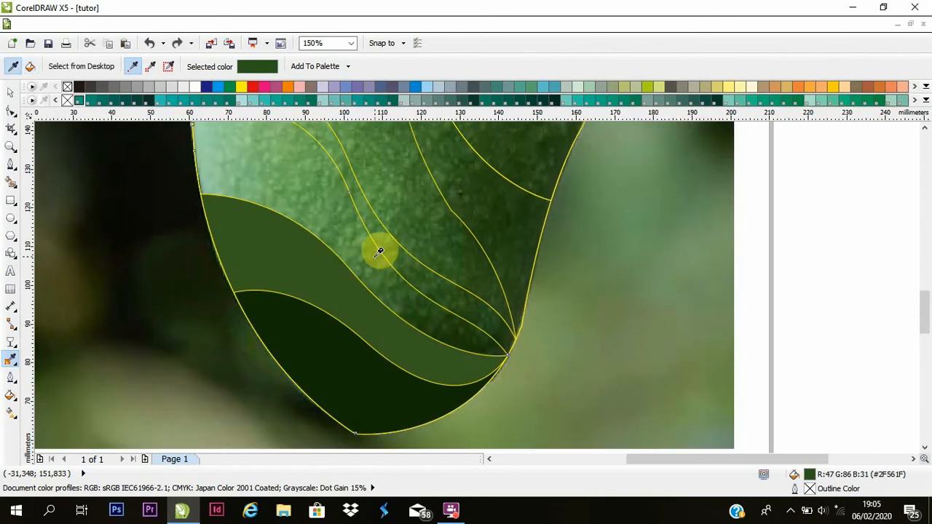
pyautogui.keyDown('shift'); pyautogui.click(374, 253); pyautogui.keyUp('shift')
pyautogui.click(374, 257)
pyautogui.click(396, 243)
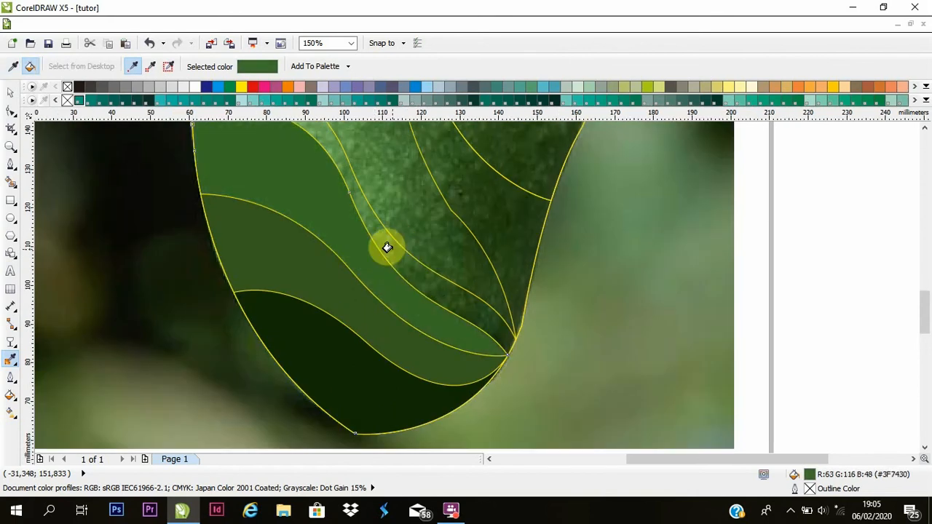
# Fill the lower-right shading shape with the dark green #284318 sampled from the photo.
pyautogui.scroll(-2, 395, 253)
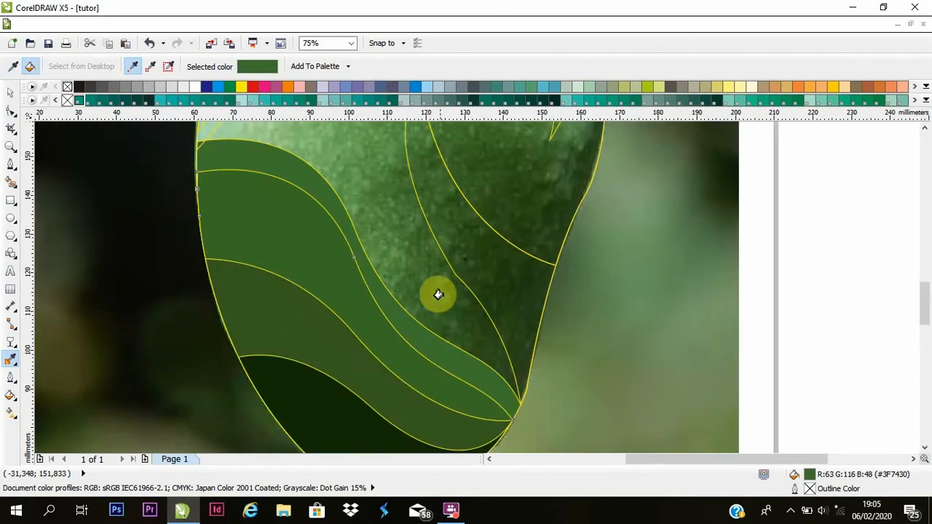
pyautogui.scroll(-2, 440, 269)
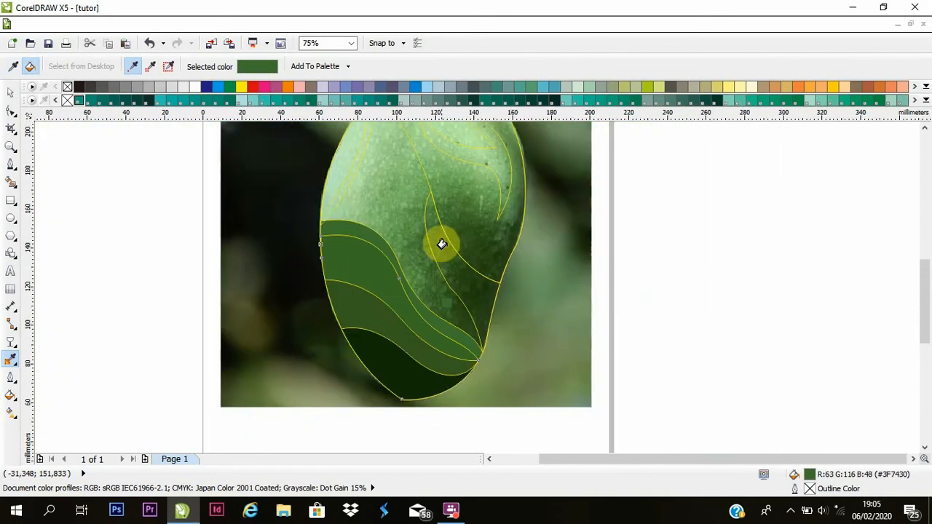
pyautogui.keyDown('shift'); pyautogui.click(483, 274); pyautogui.keyUp('shift')
pyautogui.click(472, 252)
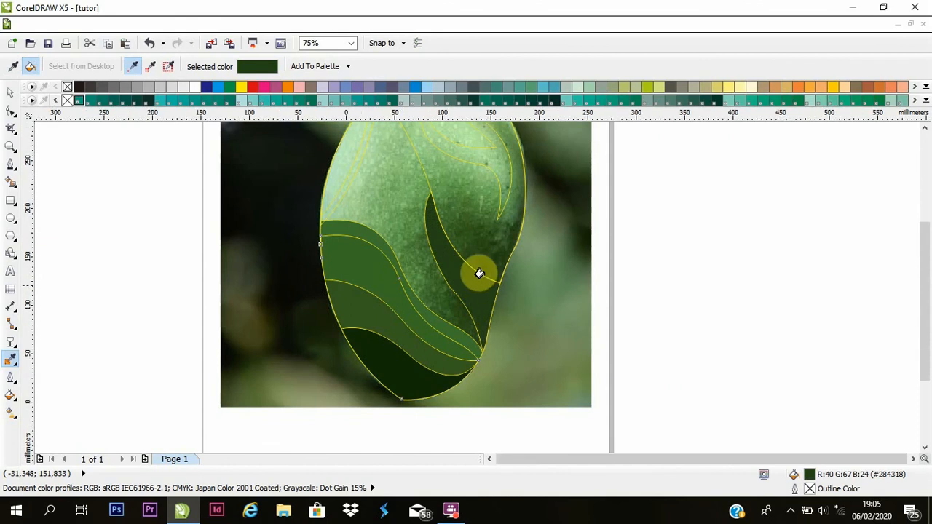
# Fill the inner upper highlight with the sampled light green #B3E5A0 and the curved highlight around it with #A2CD88.
pyautogui.scroll(-2, 476, 270)
pyautogui.scroll(2, 473, 190)
pyautogui.keyDown('shift'); pyautogui.click(467, 218); pyautogui.keyUp('shift')
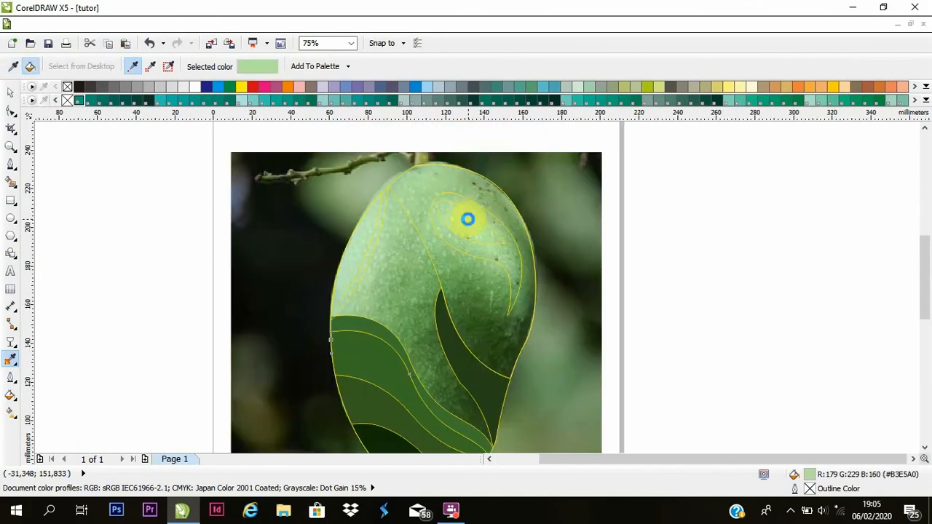
pyautogui.click(487, 219)
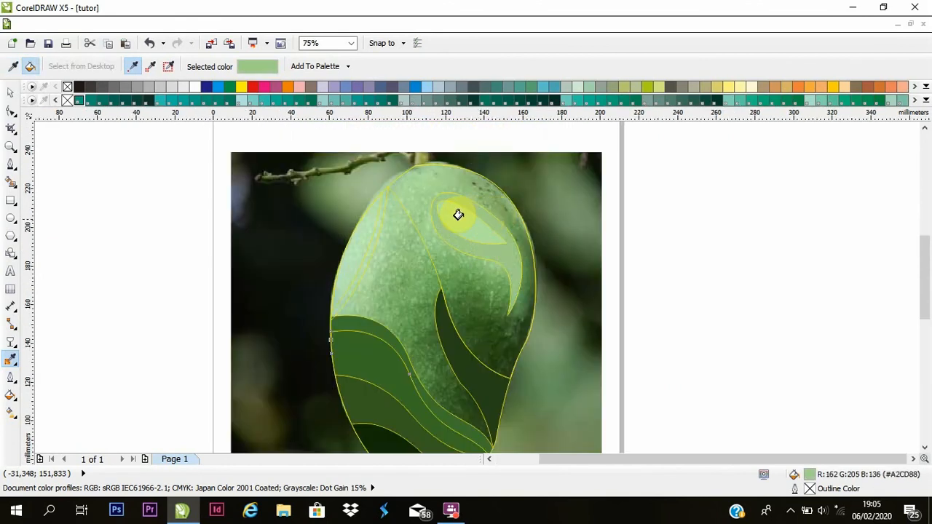
# Fill the highlight along the mango's left edge with sampled #B7E7B3 and the large upper-right shape with #80B96A.
pyautogui.keyDown('shift'); pyautogui.click(368, 230); pyautogui.keyUp('shift')
pyautogui.click(357, 234)
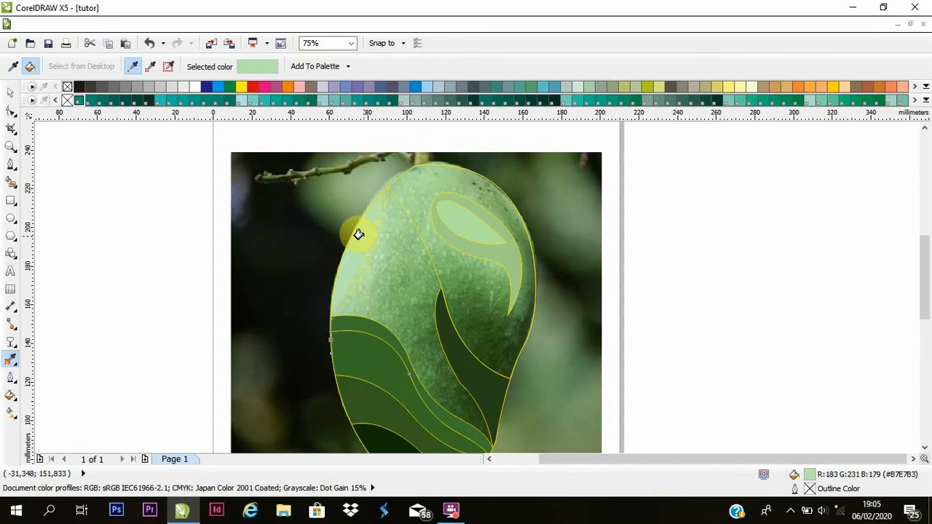
pyautogui.keyDown('shift'); pyautogui.click(451, 251); pyautogui.keyUp('shift')
pyautogui.click(443, 258)
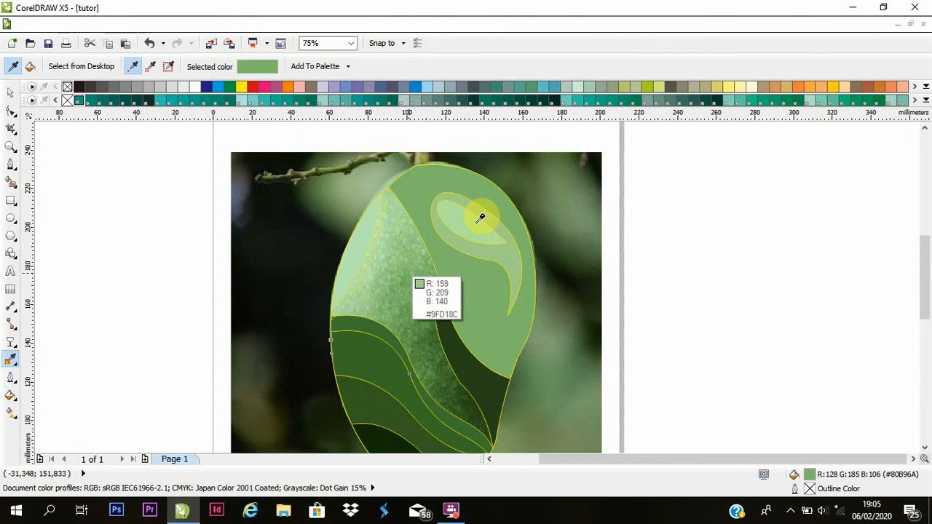
pyautogui.click(887, 5)
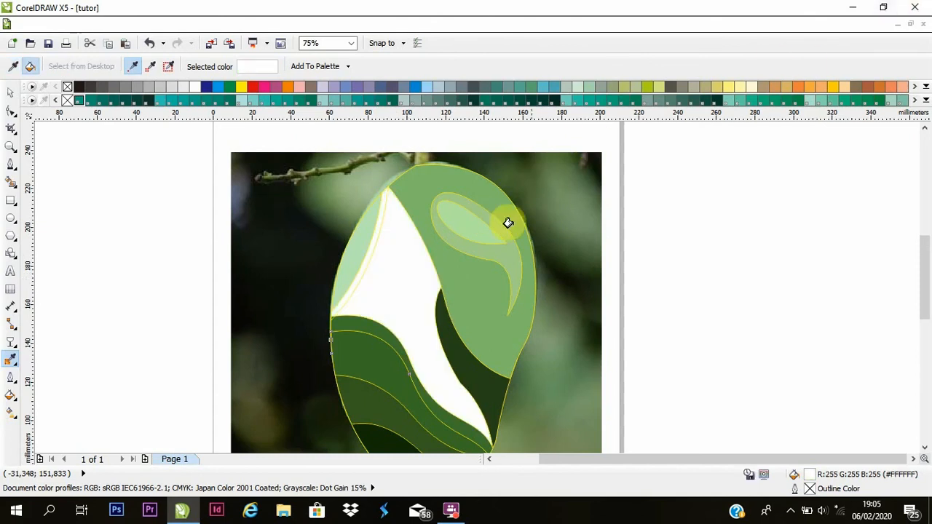
pyautogui.hotkey('ctrl', 'z')
pyautogui.scroll(2, 368, 227)
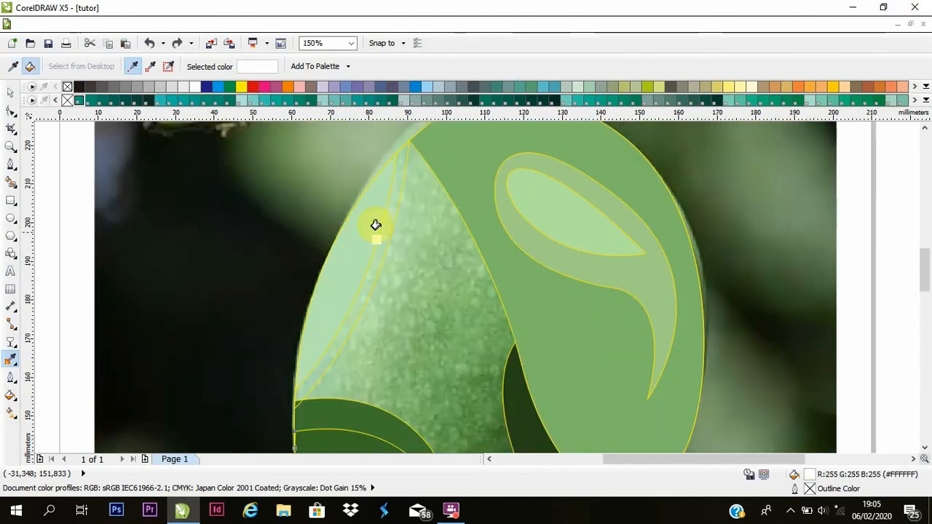
# Fill the thin strip beside the left-edge highlight with sampled #AEDDA9 and the mango's middle body with #93C482.
pyautogui.click(392, 182)
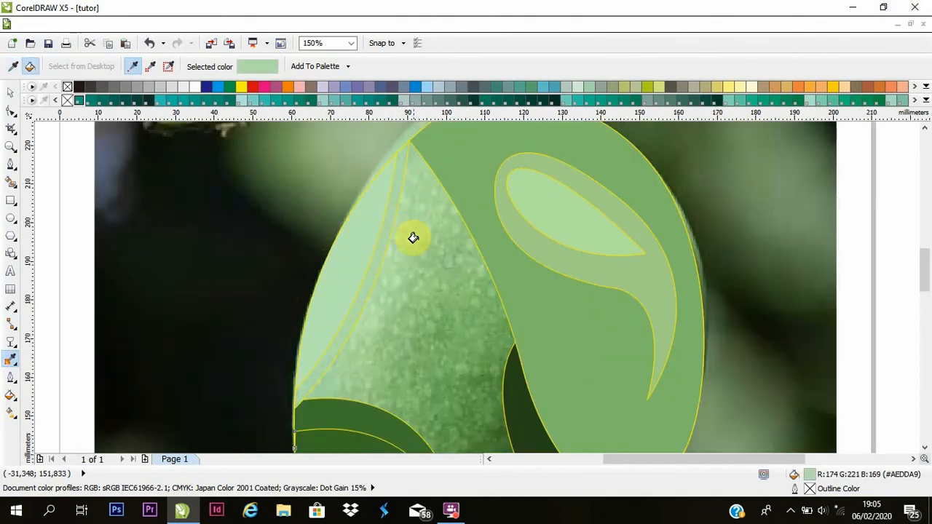
pyautogui.keyDown('shift'); pyautogui.click(422, 252); pyautogui.keyUp('shift')
pyautogui.scroll(-2, 423, 253)
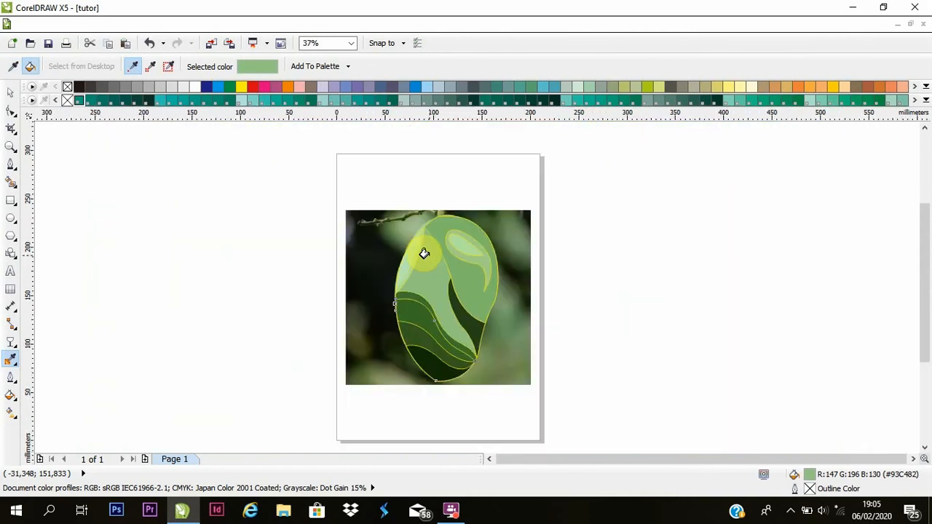
# Move the mango reference photo off the page to the right of the vector drawing.
pyautogui.click(10, 95)
pyautogui.click(368, 236)
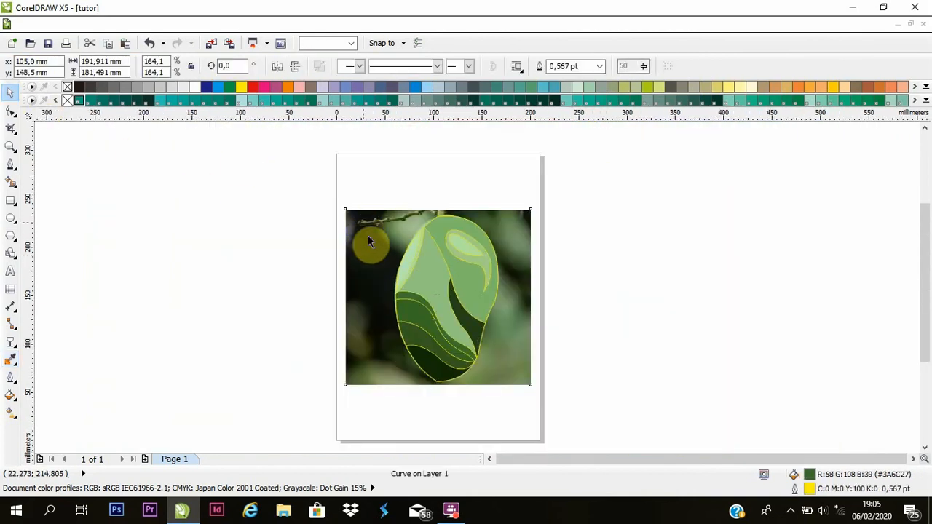
pyautogui.hotkey('ctrl', 'z')
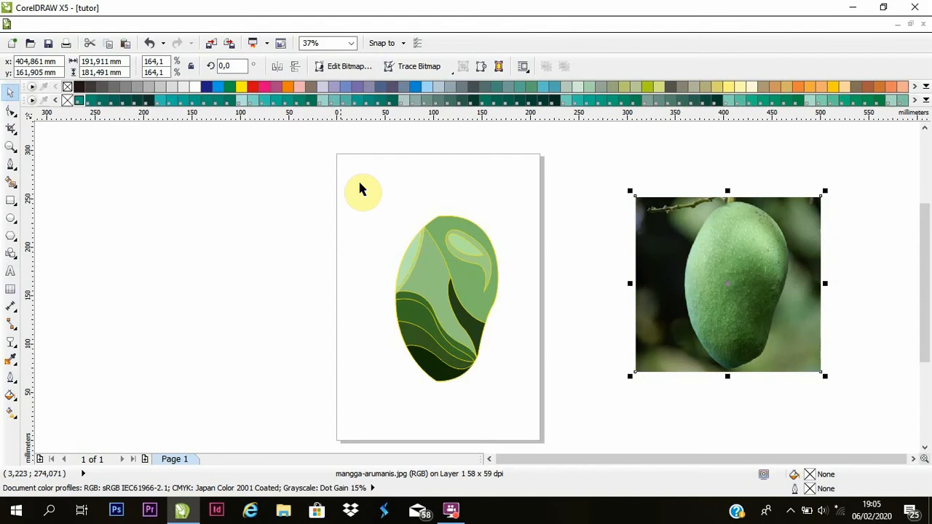
# Select all the mango shapes together and remove their yellow outlines.
pyautogui.moveTo(359, 184); pyautogui.dragTo(548, 405)
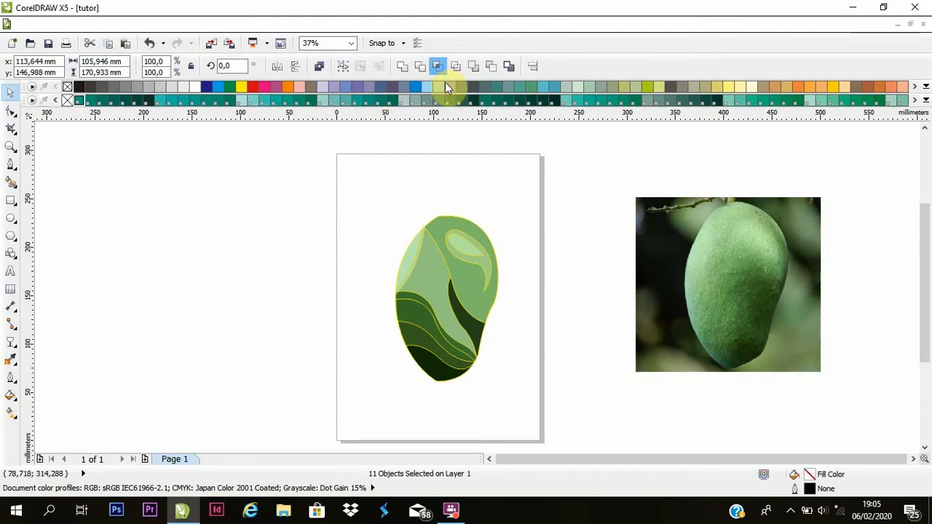
pyautogui.hotkey('ctrl', 'z')
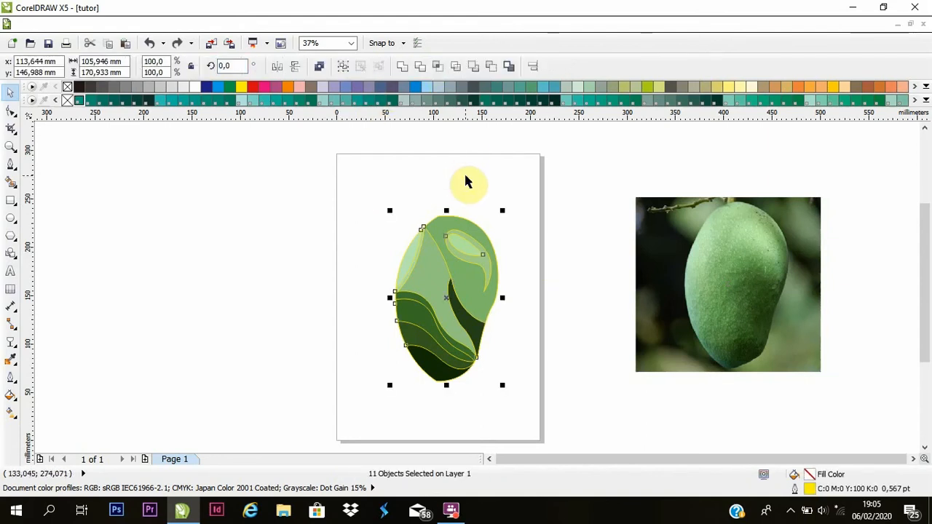
pyautogui.rightClick(68, 87)
pyautogui.click(260, 260)
pyautogui.scroll(1, 439, 334)
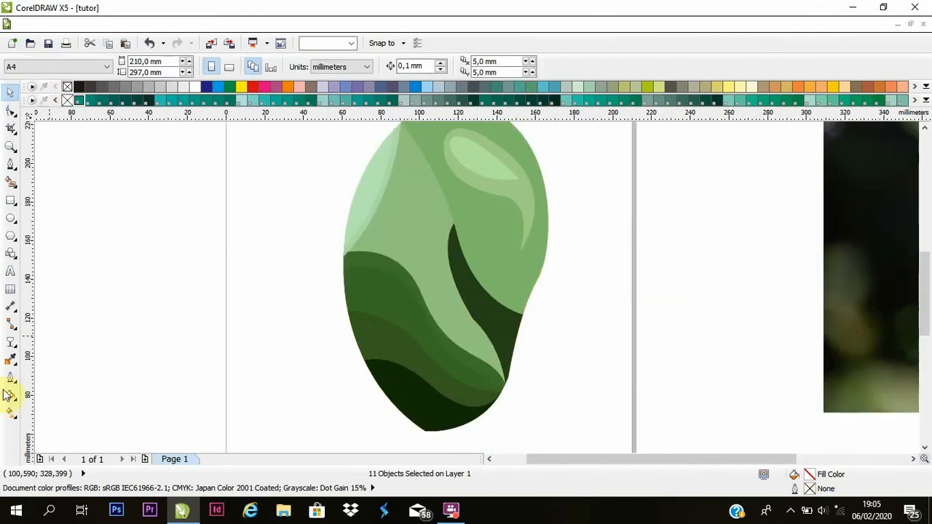
# Apply linear transparencies to the inner upper highlight and the curved highlight around it, fading both toward the lower left.
pyautogui.click(11, 342)
pyautogui.scroll(-1, 301, 357)
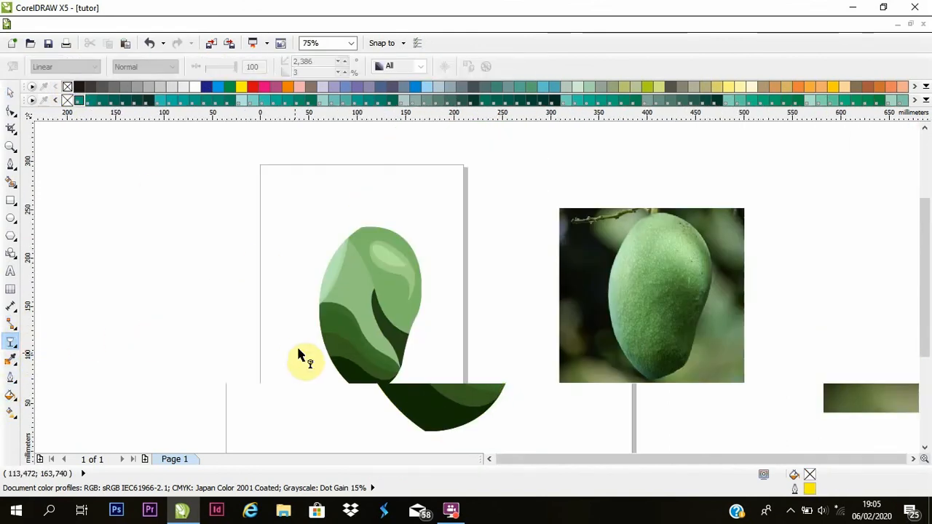
pyautogui.scroll(1, 389, 259)
pyautogui.click(387, 255)
pyautogui.moveTo(386, 246); pyautogui.dragTo(357, 338)
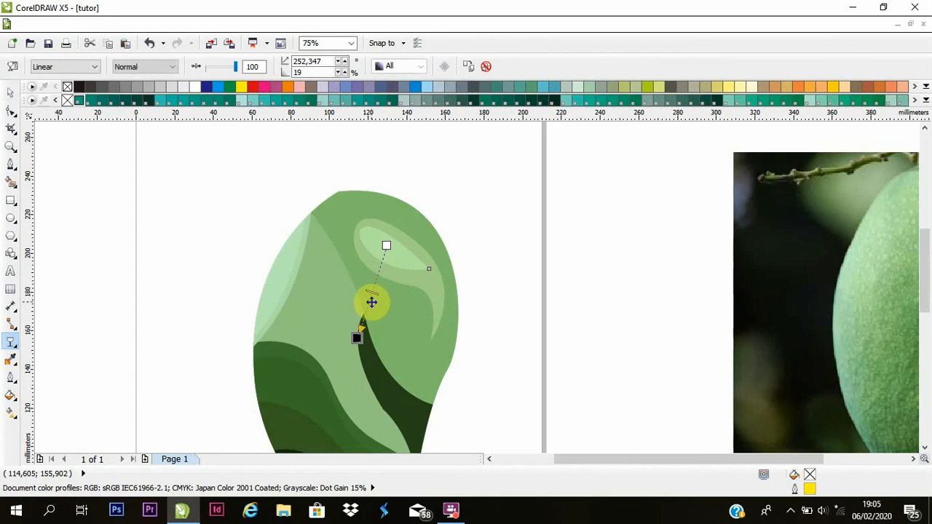
pyautogui.moveTo(371, 301); pyautogui.dragTo(405, 267)
pyautogui.scroll(-2, 393, 291)
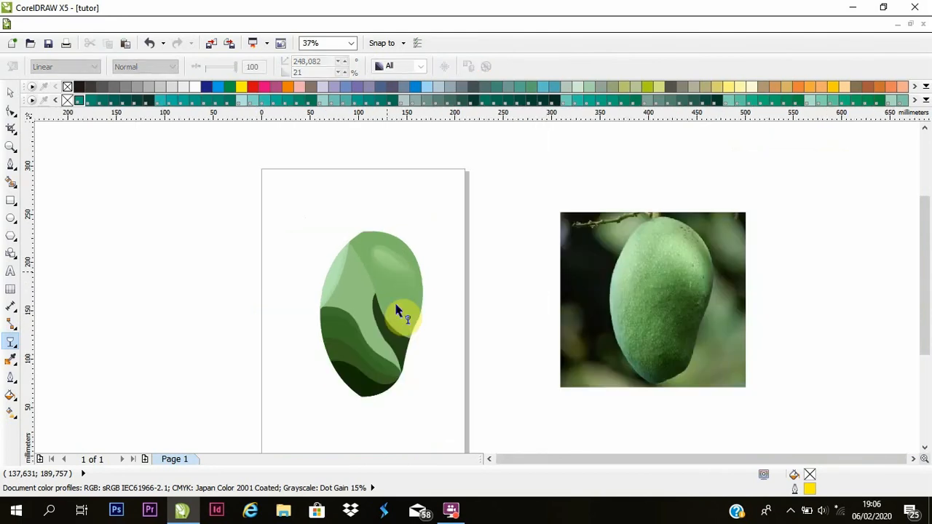
# Apply a linear transparency at about 204° to the dark lower-right shading shape, fading it toward the mango's middle.
pyautogui.scroll(2, 397, 343)
pyautogui.click(409, 355)
pyautogui.moveTo(403, 323); pyautogui.dragTo(240, 398)
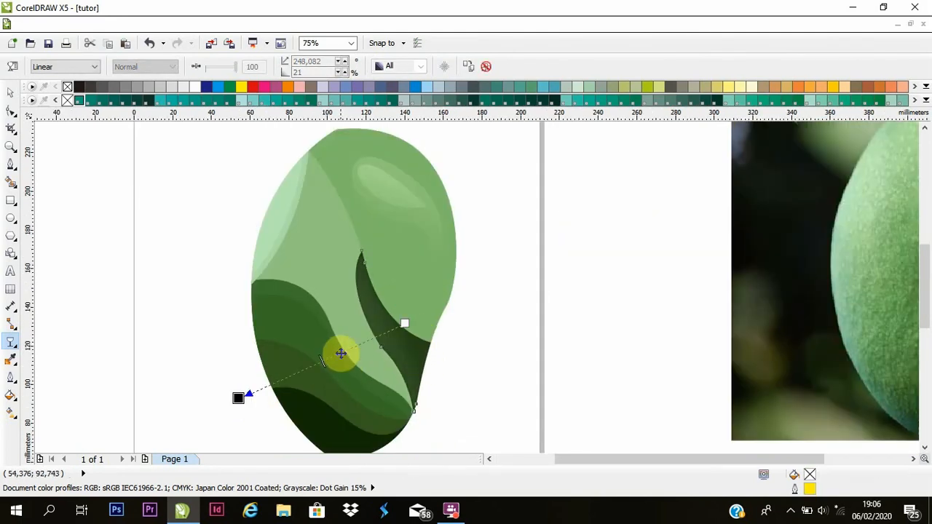
pyautogui.moveTo(340, 353); pyautogui.dragTo(463, 262)
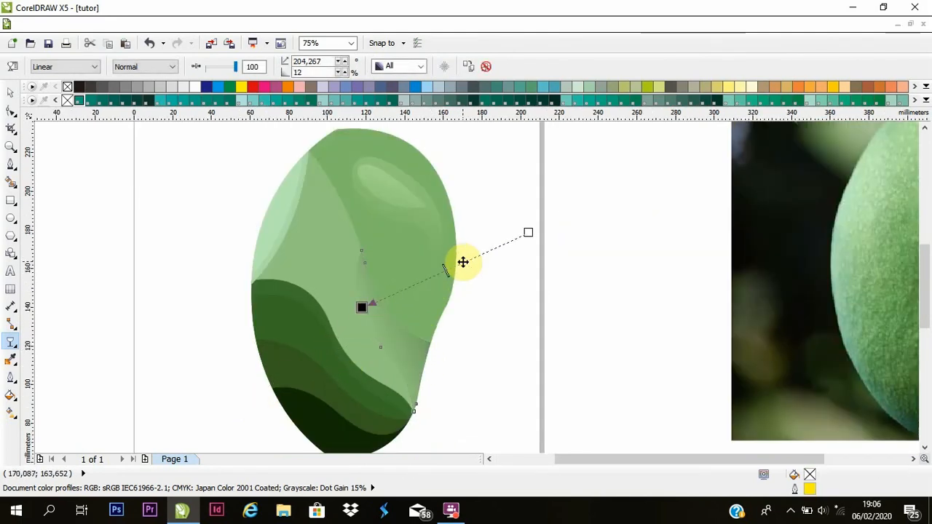
pyautogui.click(400, 267)
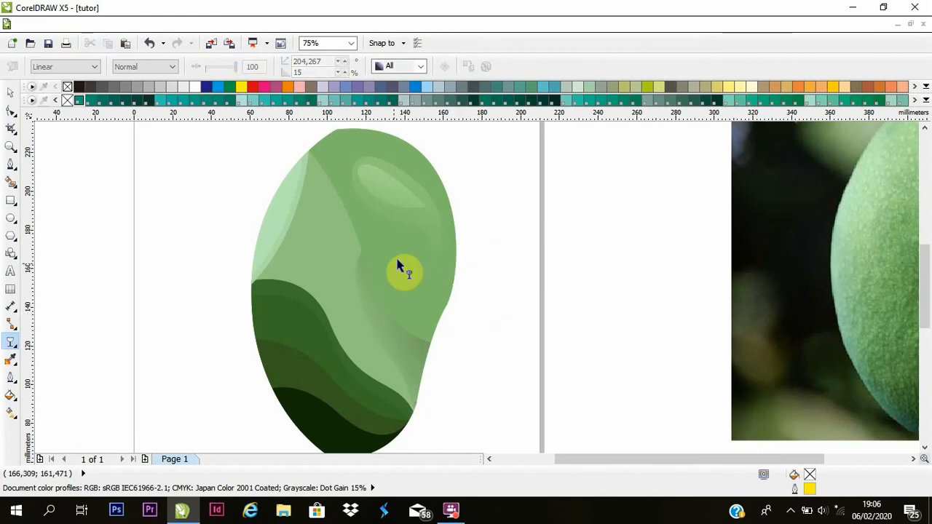
# Apply a linear transparency at about 230° to the large upper-right shape, fading it toward the mango's middle.
pyautogui.moveTo(308, 354); pyautogui.dragTo(413, 229)
pyautogui.moveTo(370, 281); pyautogui.dragTo(420, 178)
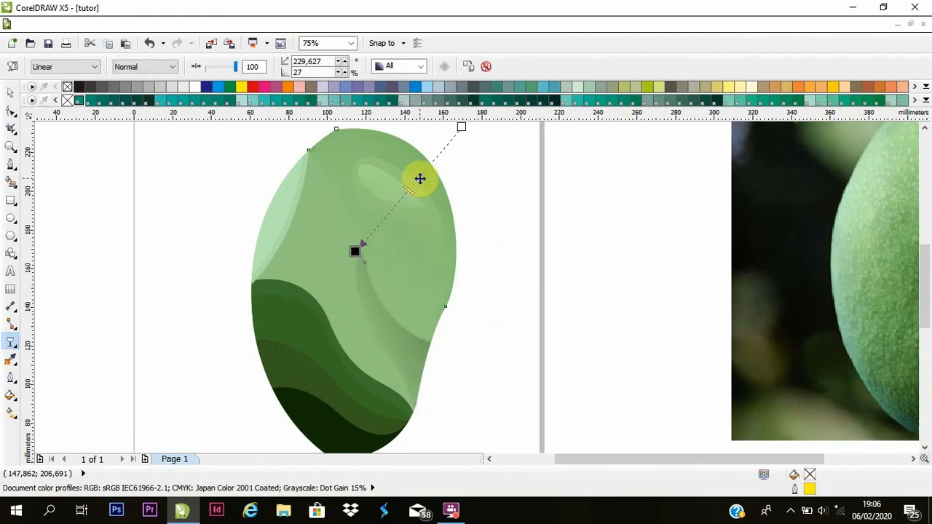
pyautogui.click(491, 204)
# Try redirecting the lower-right shading's transparency so it fades from below the mango toward the upper left.
pyautogui.click(394, 350)
pyautogui.moveTo(353, 311); pyautogui.dragTo(357, 242)
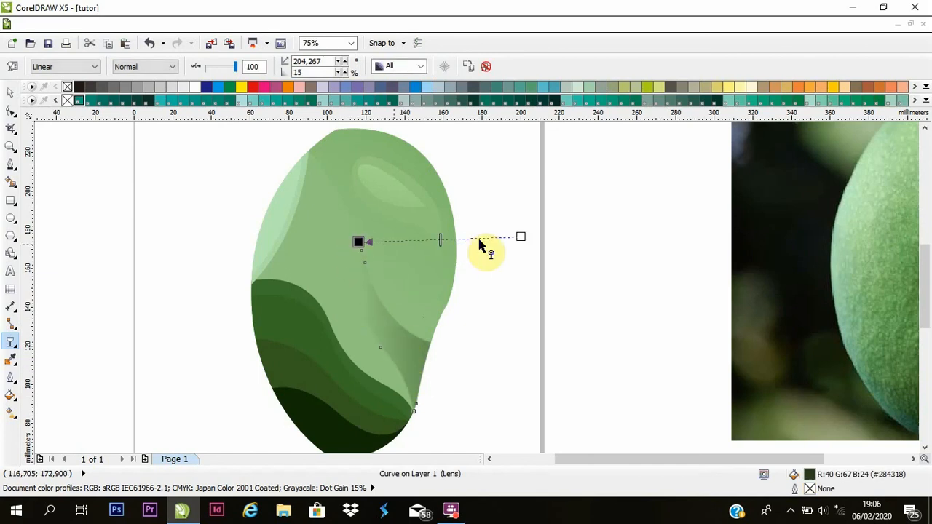
pyautogui.moveTo(520, 236); pyautogui.dragTo(504, 413)
pyautogui.moveTo(463, 360); pyautogui.dragTo(498, 437)
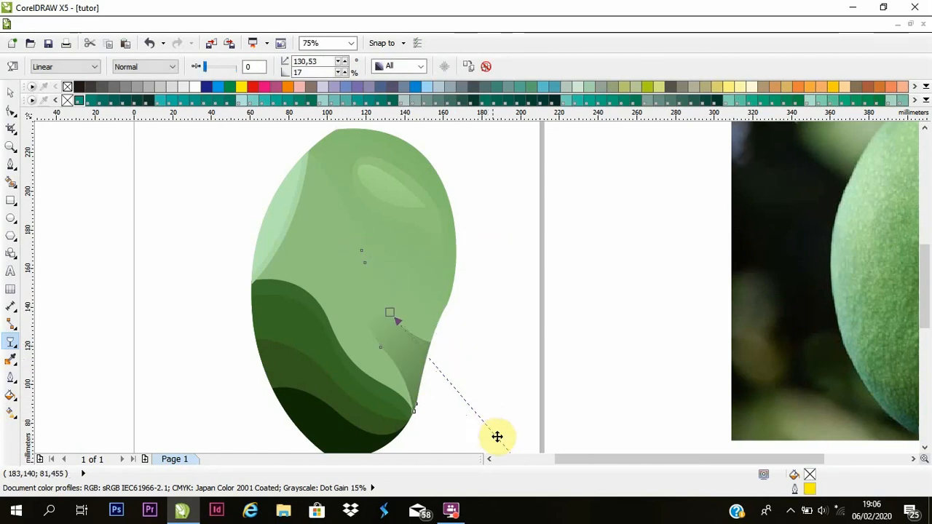
pyautogui.moveTo(389, 312); pyautogui.dragTo(416, 269)
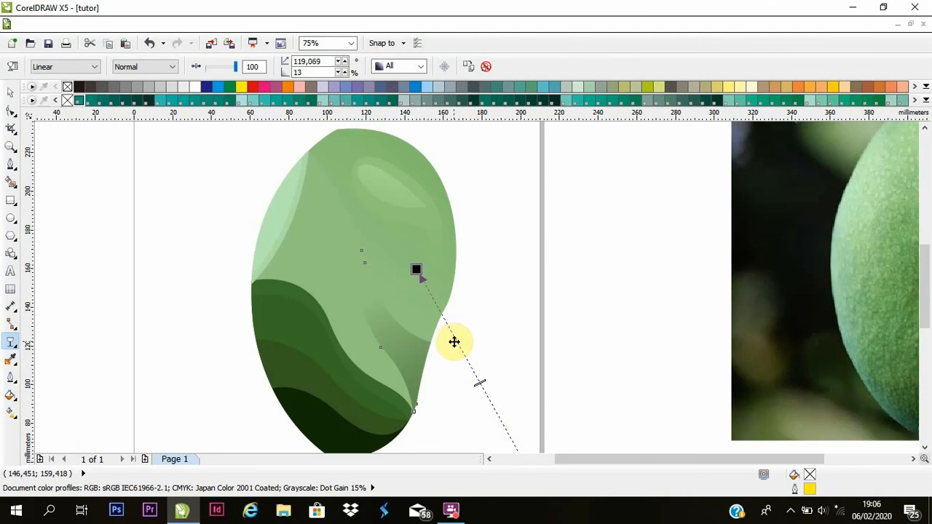
pyautogui.moveTo(454, 341); pyautogui.dragTo(409, 357)
pyautogui.scroll(-2, 525, 327)
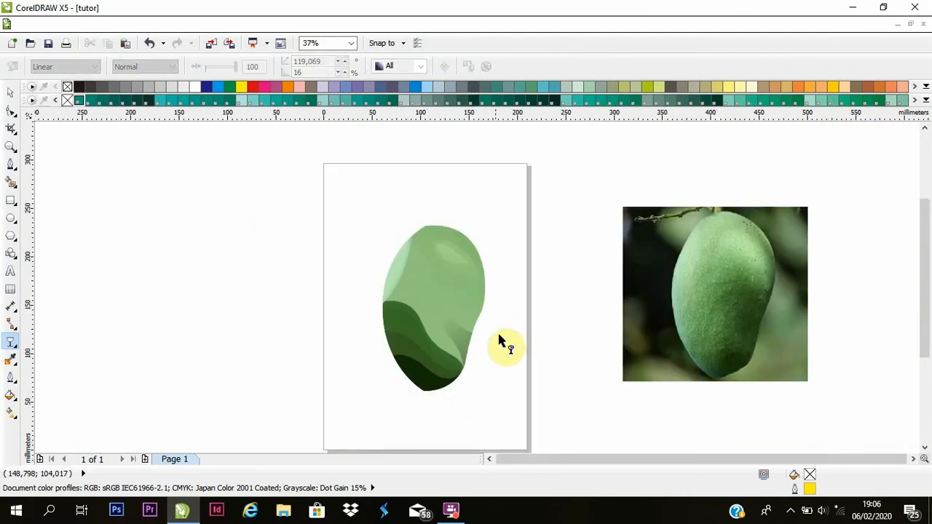
pyautogui.scroll(1, 487, 350)
# Undo the last transparency adjustments on the lower-right shading shape.
pyautogui.hotkey('ctrl', 'z')
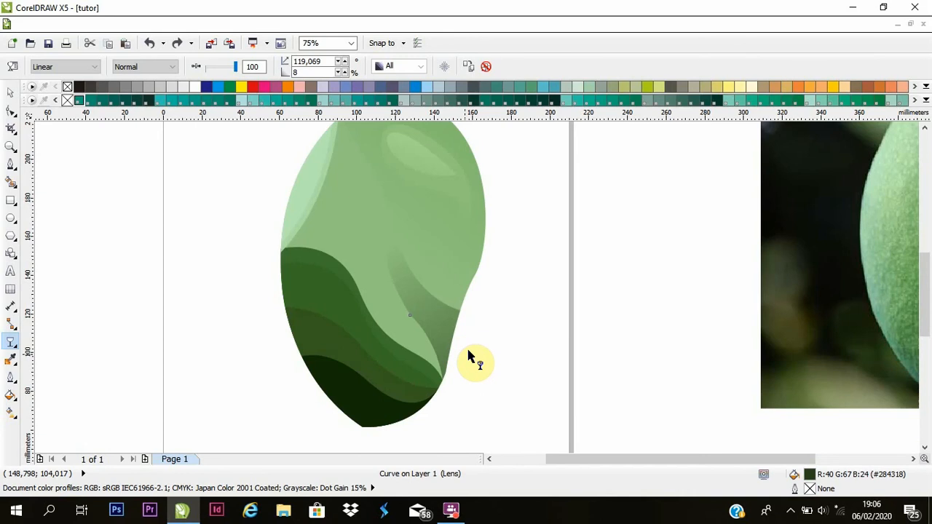
pyautogui.hotkey('ctrl', 'z')
pyautogui.hotkey('ctrl', 'z')
pyautogui.hotkey('ctrl', 'z')
pyautogui.hotkey('ctrl', 'z')
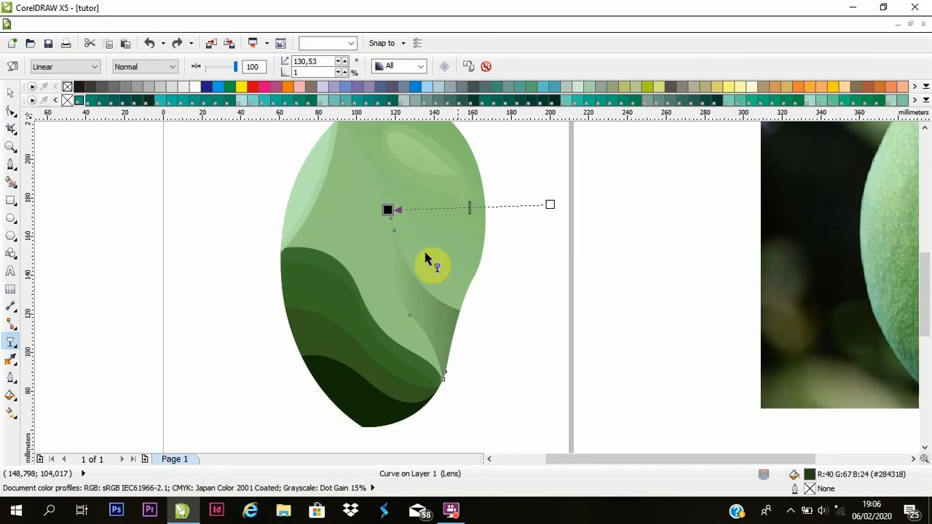
# Re-angle the lower-right shading's linear transparency to about 214° so it fades diagonally into the mango's body.
pyautogui.moveTo(389, 211)
pyautogui.mouseDown()
pyautogui.moveTo(410, 354)
pyautogui.moveTo(395, 359)
pyautogui.moveTo(416, 298)
pyautogui.moveTo(408, 290)
pyautogui.moveTo(396, 358)
pyautogui.moveTo(422, 281)
pyautogui.moveTo(412, 294)
pyautogui.mouseUp()
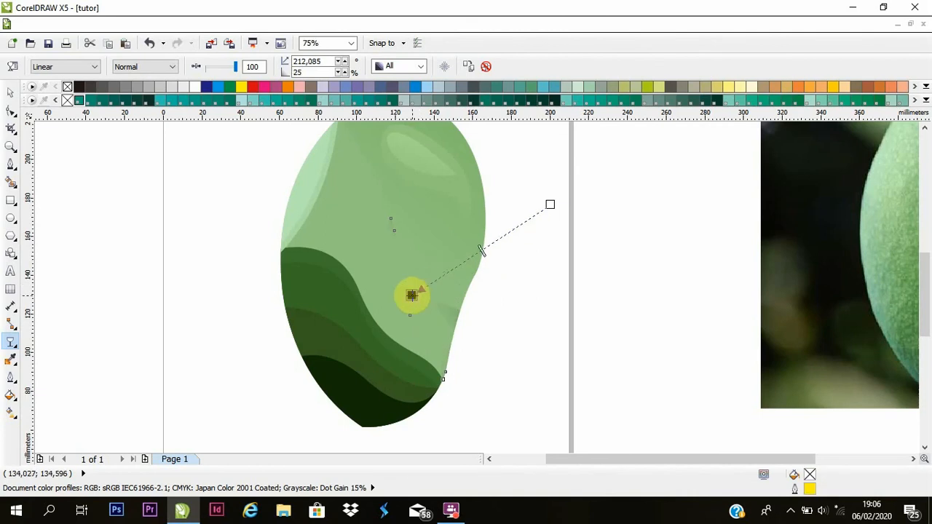
pyautogui.click(518, 335)
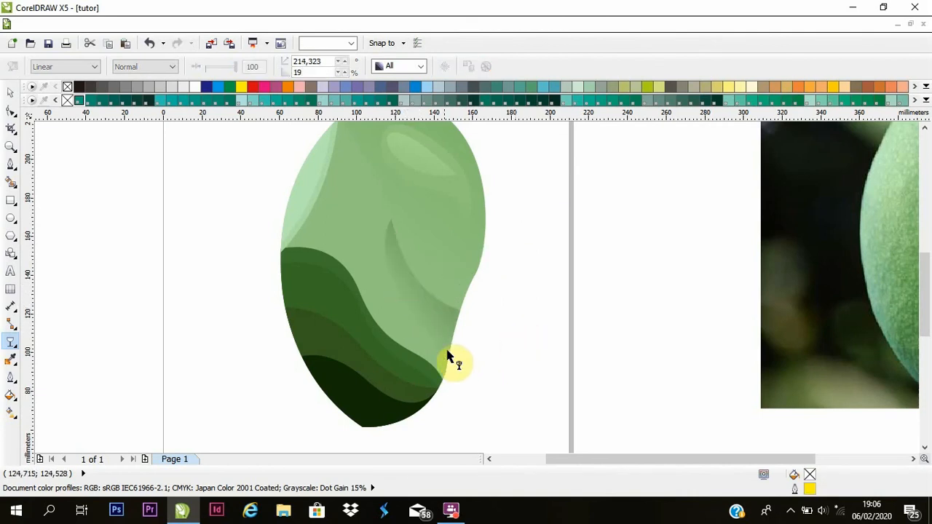
pyautogui.scroll(-1, 446, 351)
pyautogui.scroll(1, 430, 306)
pyautogui.click(431, 368)
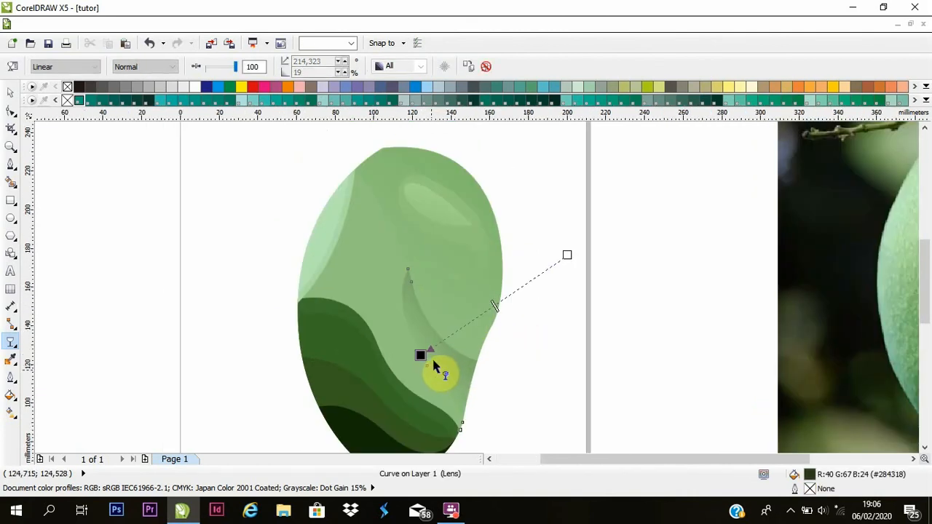
# Apply linear transparencies to the left-edge highlight and the strip beside it, fading them toward the mango's body, the strip at about 326°.
pyautogui.click(338, 223)
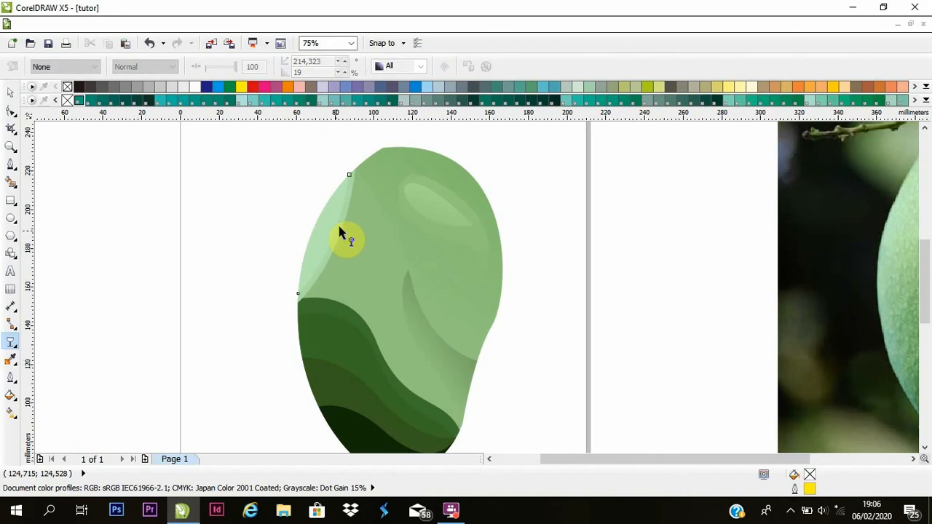
pyautogui.moveTo(321, 220); pyautogui.dragTo(470, 274)
pyautogui.scroll(1, 320, 225)
pyautogui.click(367, 210)
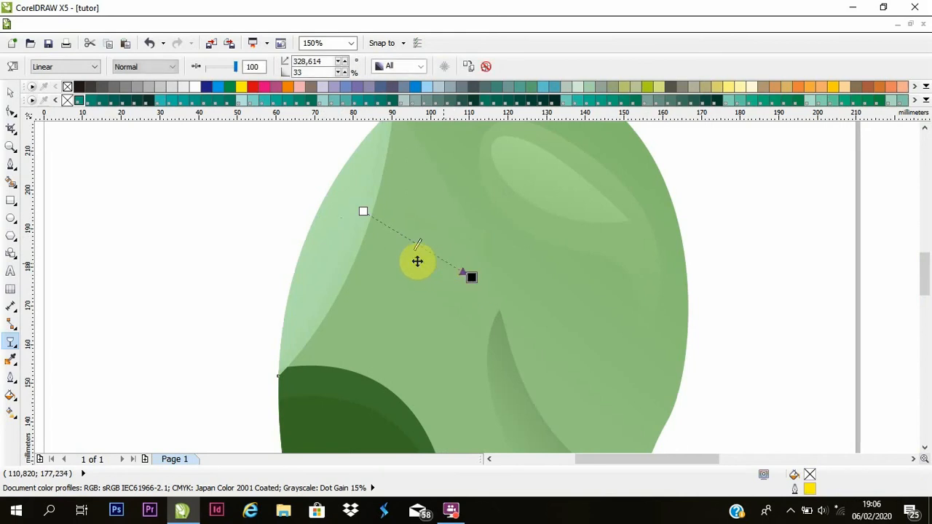
pyautogui.moveTo(418, 260); pyautogui.dragTo(357, 247)
pyautogui.moveTo(386, 265); pyautogui.dragTo(358, 252)
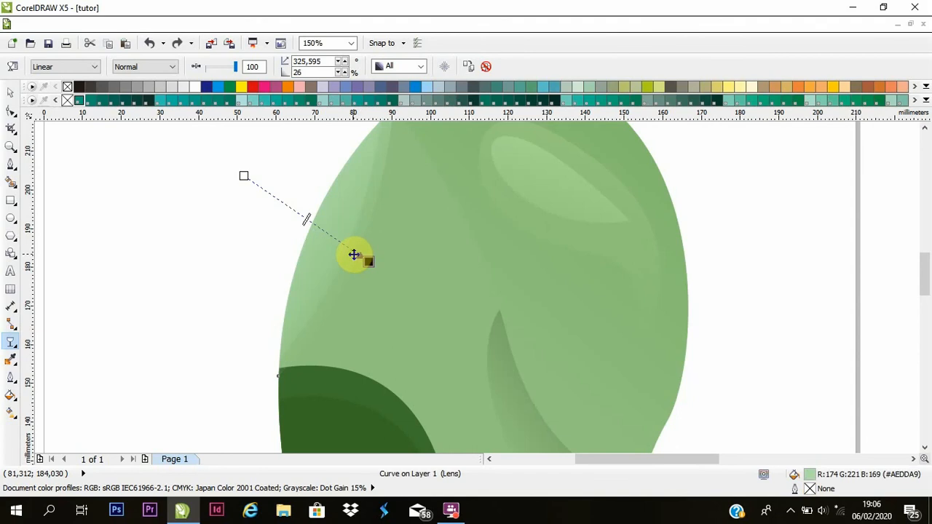
pyautogui.scroll(-1, 401, 269)
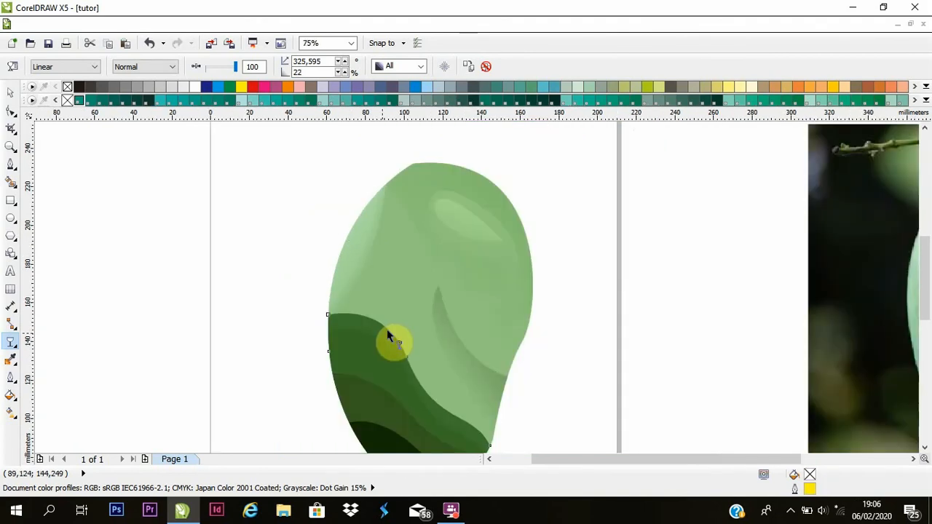
# Apply upward-fading linear transparencies to the dark tip and the band directly above it.
pyautogui.scroll(-1, 391, 337)
pyautogui.scroll(1, 398, 393)
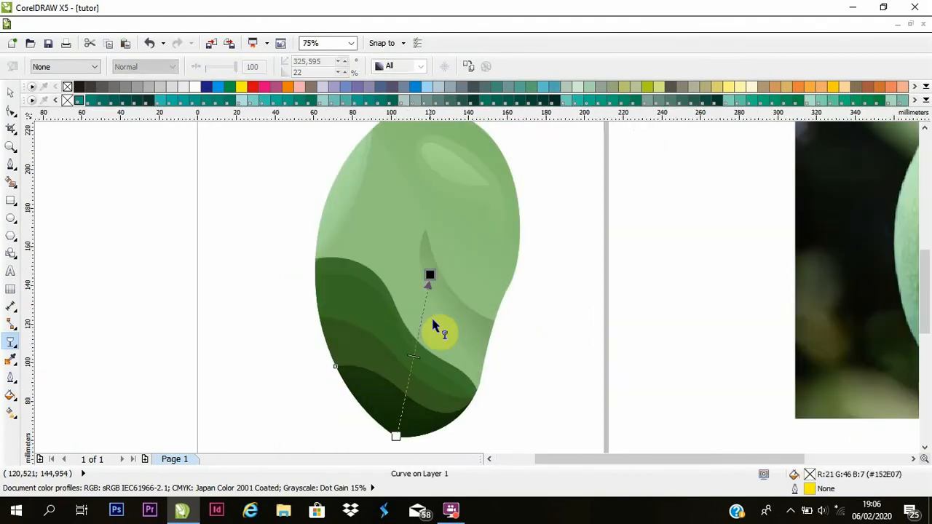
pyautogui.moveTo(422, 323); pyautogui.dragTo(394, 422)
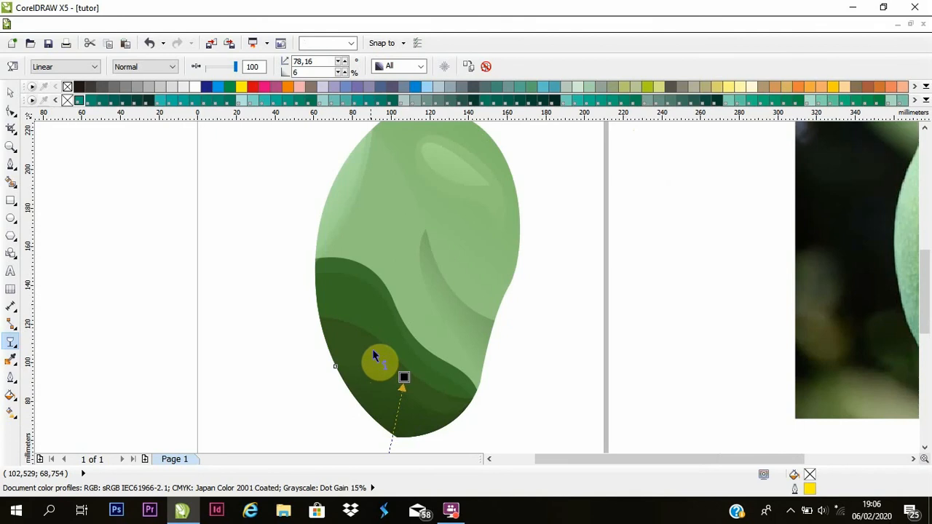
pyautogui.click(373, 348)
pyautogui.moveTo(394, 304)
pyautogui.mouseDown()
pyautogui.moveTo(400, 291)
pyautogui.moveTo(391, 402)
pyautogui.mouseUp()
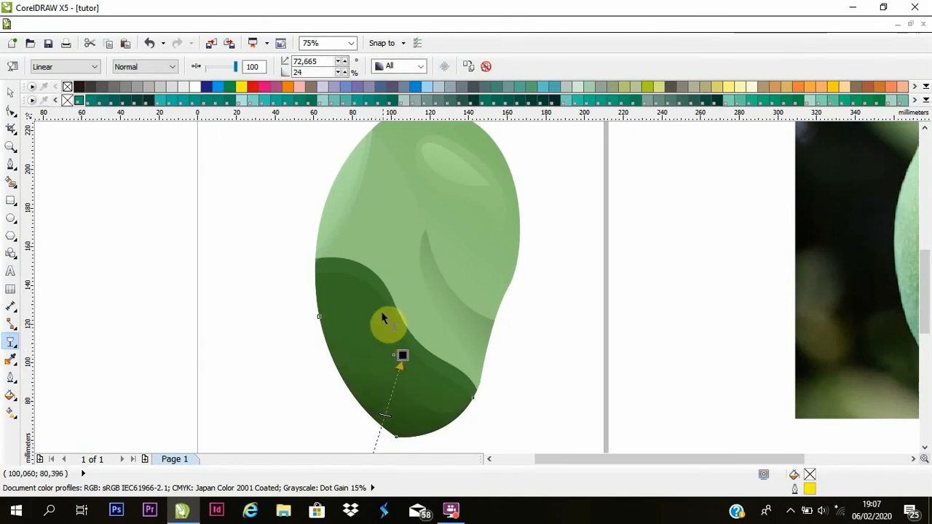
# Apply linear transparencies to the two upper dark green bands, fading them into the body, with the topmost band's at about 51°.
pyautogui.click(426, 231)
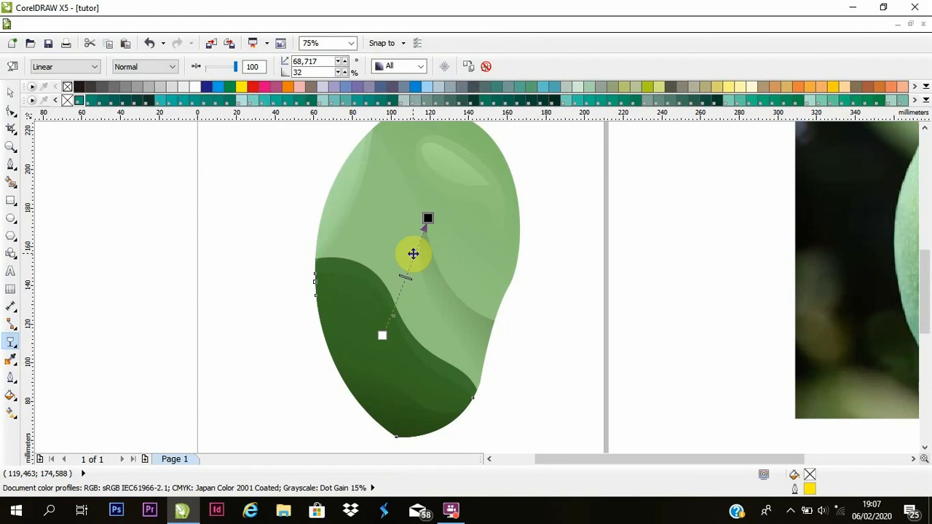
pyautogui.moveTo(373, 293); pyautogui.dragTo(442, 177)
pyautogui.moveTo(427, 208)
pyautogui.mouseDown()
pyautogui.moveTo(396, 337)
pyautogui.moveTo(409, 359)
pyautogui.mouseUp()
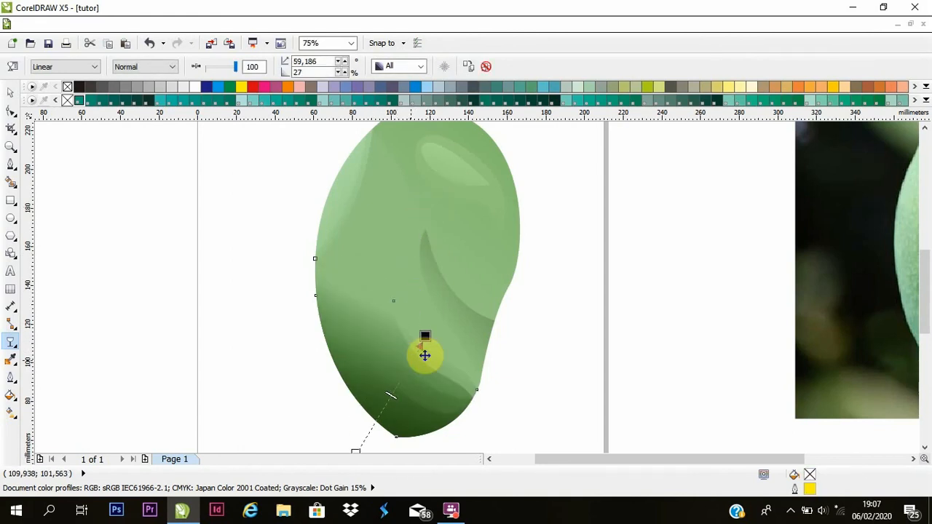
pyautogui.scroll(-1, 437, 376)
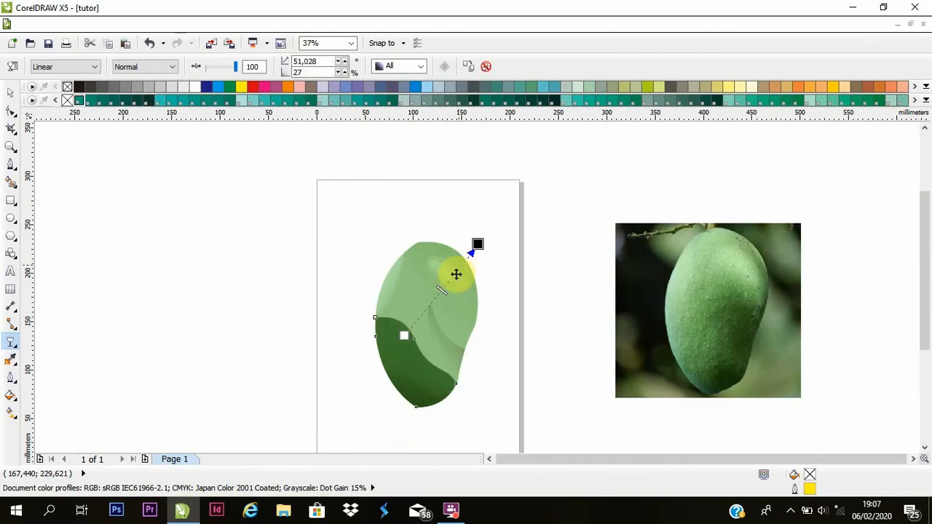
pyautogui.moveTo(455, 273); pyautogui.dragTo(407, 366)
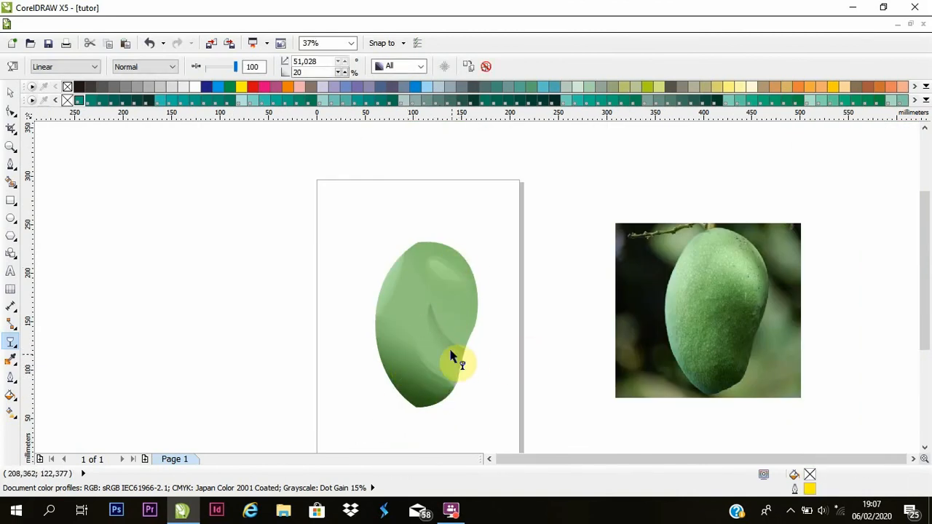
pyautogui.scroll(-2, 451, 359)
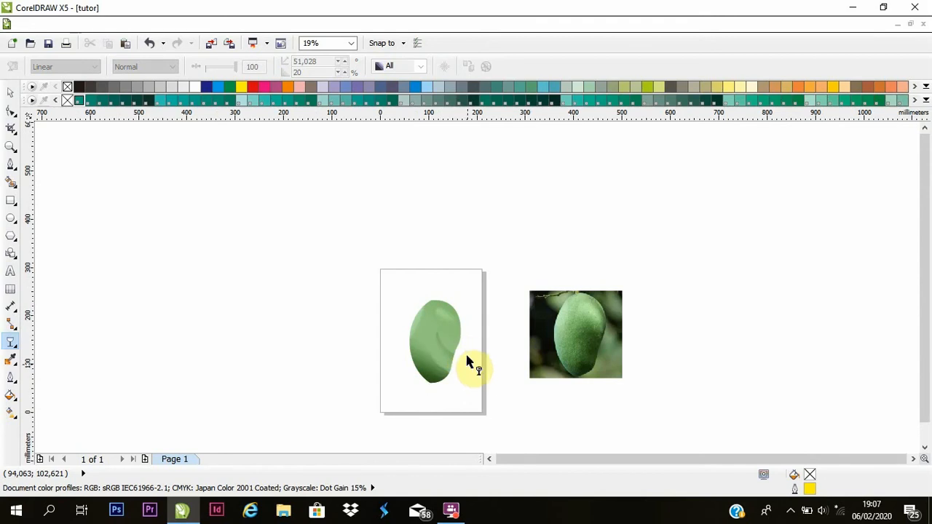
# Re-angle the lower-right shading's linear transparency to about 65° so it fades along the mango's inner curve.
pyautogui.scroll(4, 461, 351)
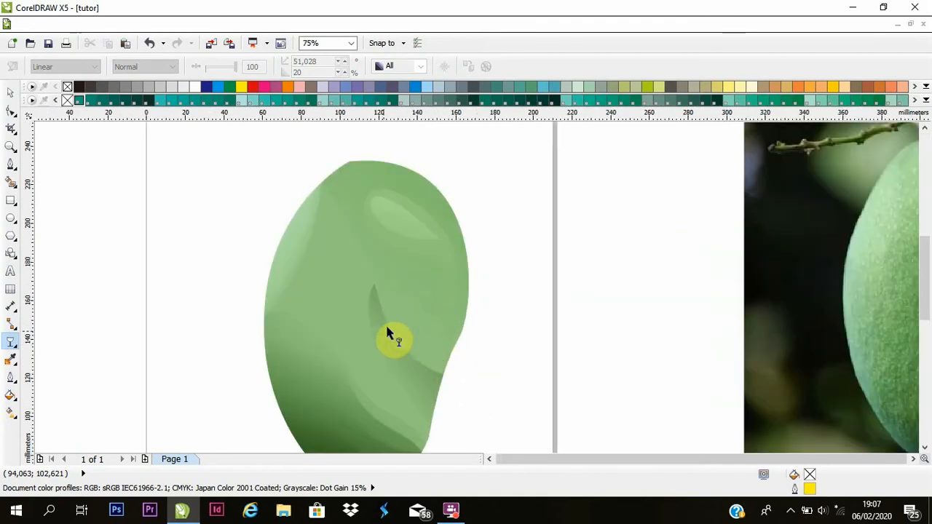
pyautogui.scroll(-1, 393, 353)
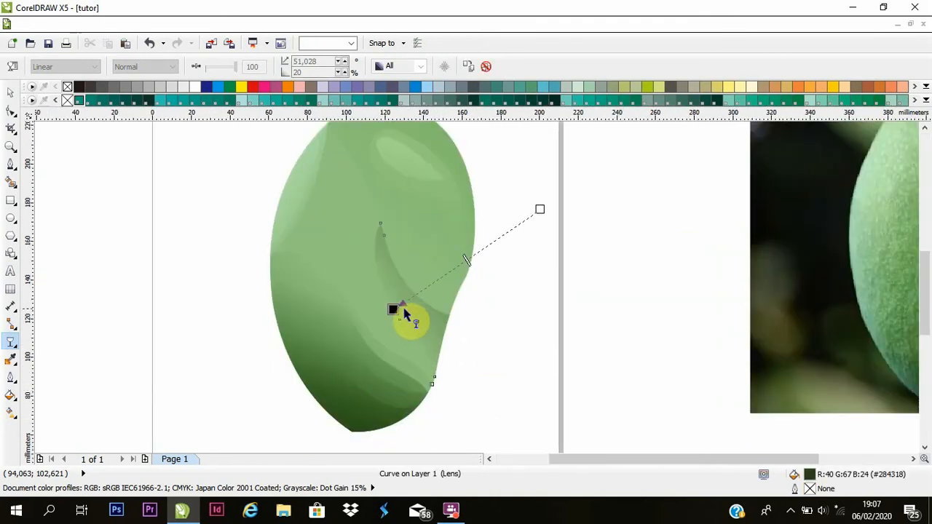
pyautogui.moveTo(410, 313)
pyautogui.mouseDown()
pyautogui.moveTo(402, 285)
pyautogui.moveTo(592, 153)
pyautogui.mouseUp()
pyautogui.moveTo(539, 209); pyautogui.dragTo(509, 331)
pyautogui.moveTo(539, 263); pyautogui.dragTo(372, 389)
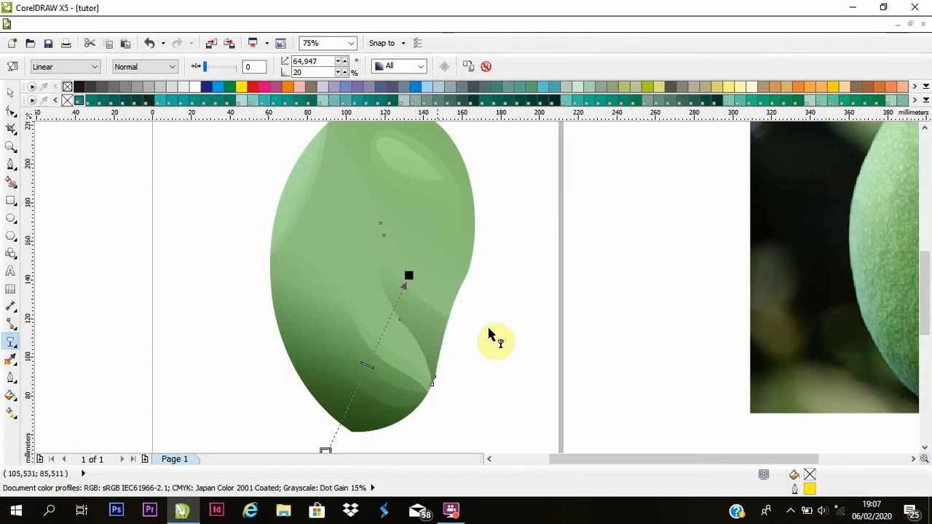
pyautogui.scroll(-3, 489, 335)
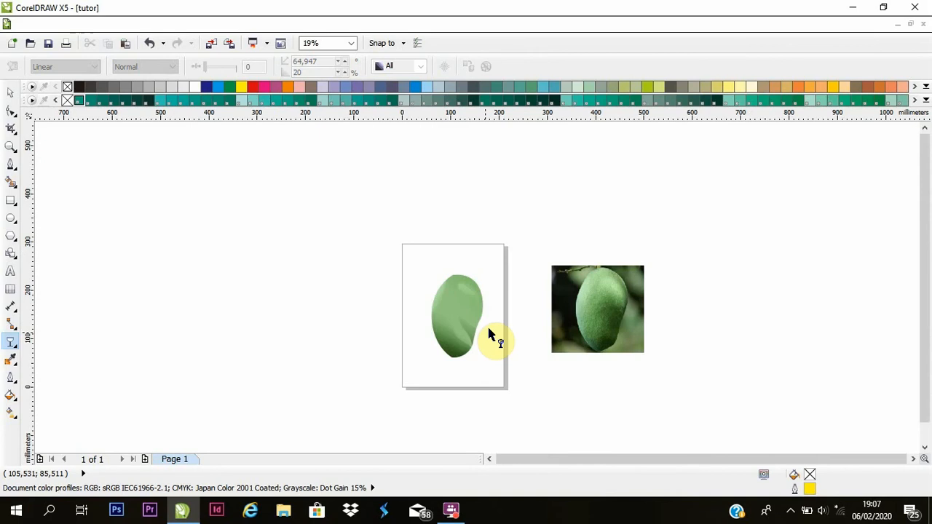
pyautogui.scroll(3, 501, 324)
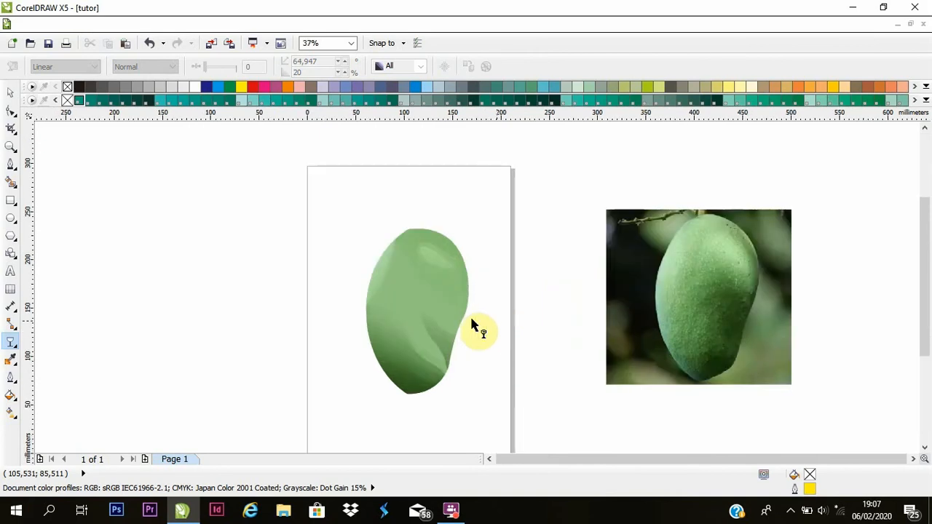
# Refill the lower-right shading with a mid green sampled from the mango's dark lower area, R103 G153 B85.
pyautogui.click(9, 360)
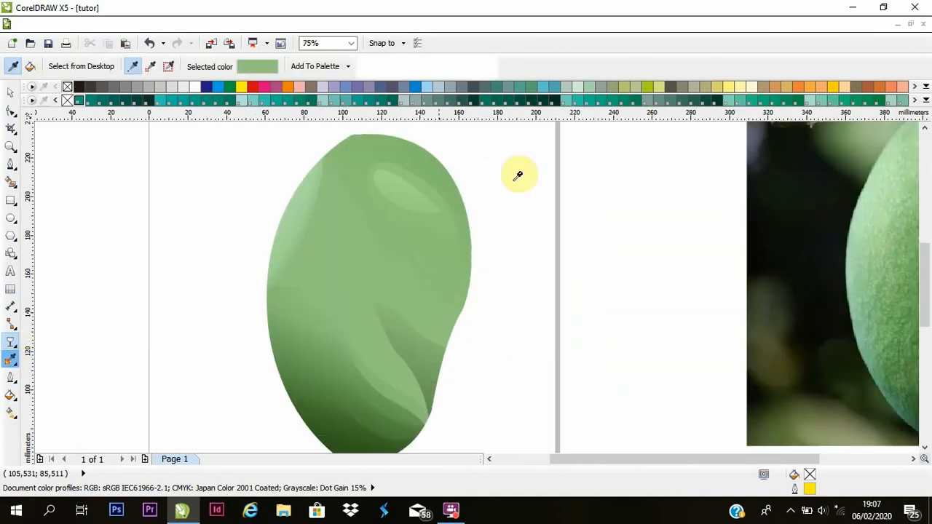
pyautogui.click(411, 347)
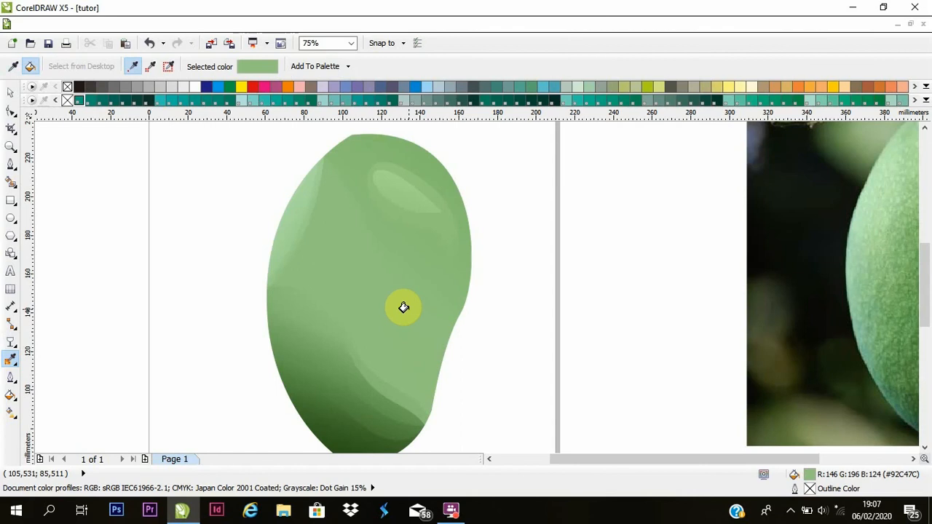
pyautogui.scroll(-3, 392, 373)
pyautogui.scroll(3, 392, 373)
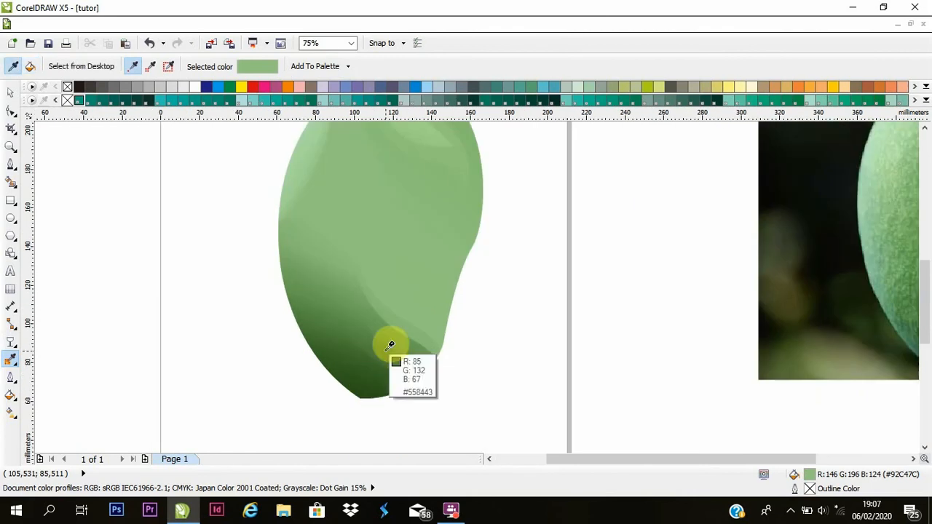
pyautogui.keyDown('shift'); pyautogui.click(391, 345); pyautogui.keyUp('shift')
pyautogui.keyDown('shift'); pyautogui.click(399, 333); pyautogui.keyUp('shift')
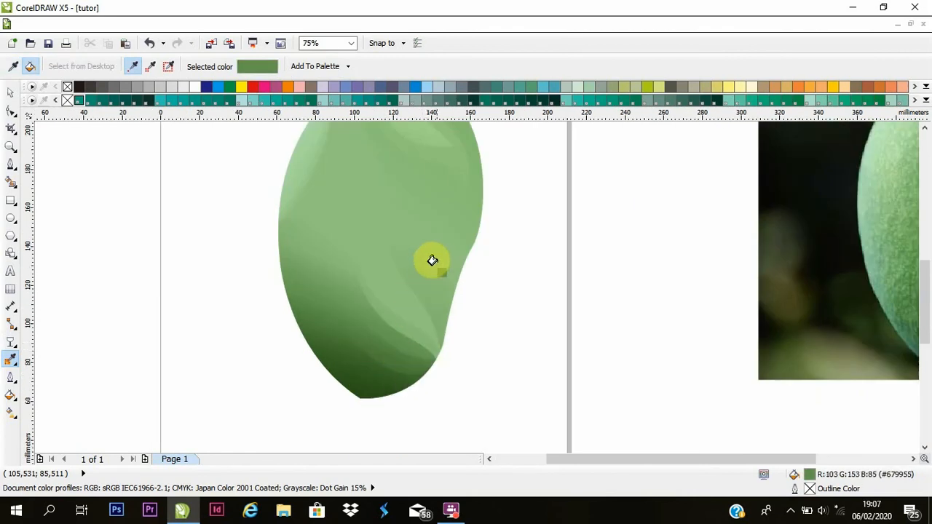
pyautogui.scroll(-2, 453, 360)
pyautogui.click(11, 93)
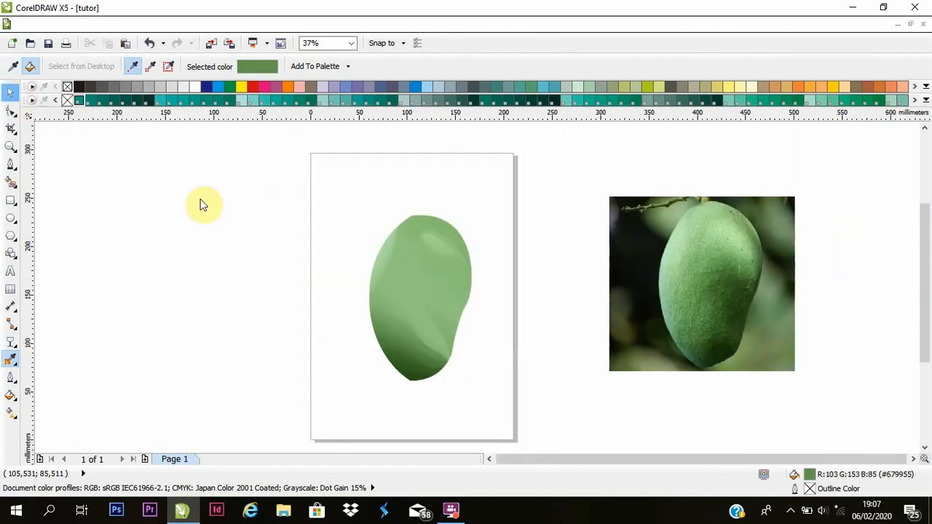
# Give the upper-right highlight a linear transparency at about 248° with a 28% edge pad, softening it into the body.
pyautogui.scroll(2, 422, 235)
pyautogui.click(9, 342)
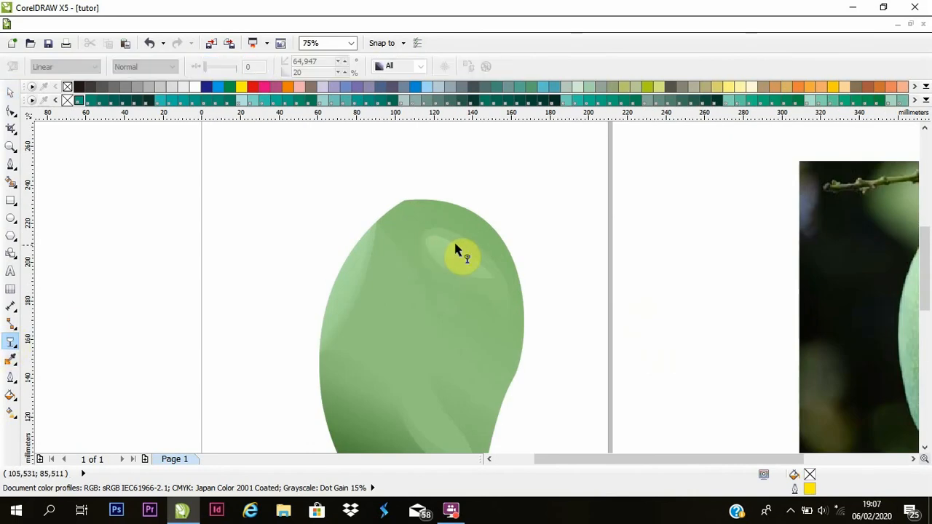
pyautogui.click(453, 240)
pyautogui.moveTo(459, 261)
pyautogui.mouseDown()
pyautogui.moveTo(470, 236)
pyautogui.moveTo(462, 243)
pyautogui.mouseUp()
pyautogui.hotkey('ctrl', 'z')
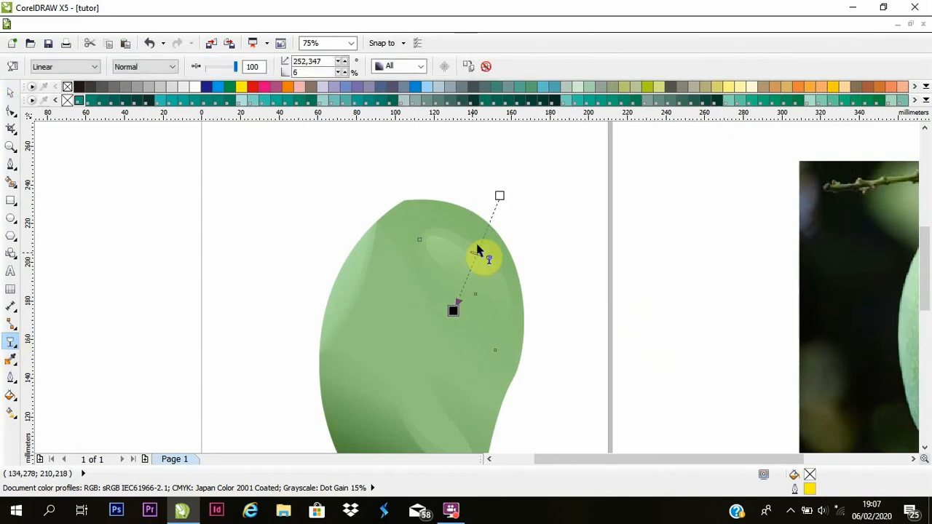
pyautogui.moveTo(468, 277); pyautogui.dragTo(471, 242)
pyautogui.click(532, 220)
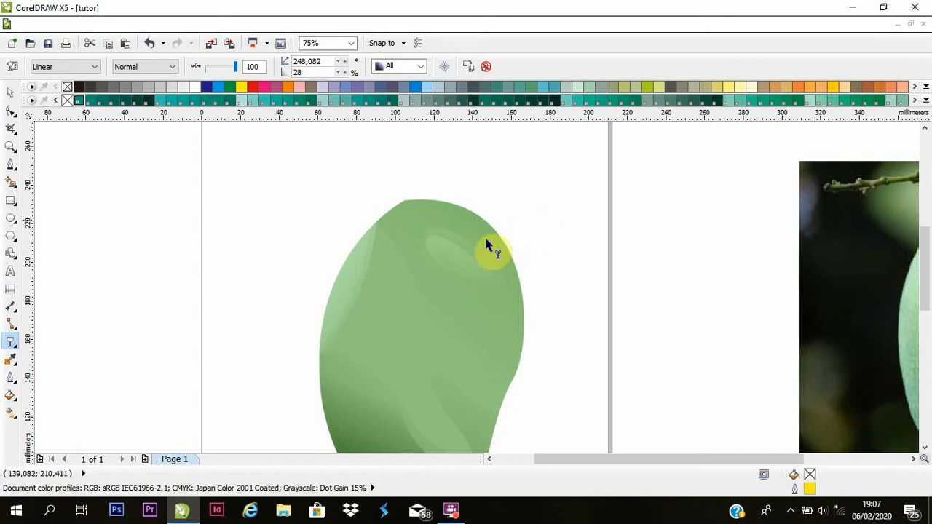
pyautogui.scroll(-2, 486, 240)
pyautogui.scroll(1, 526, 280)
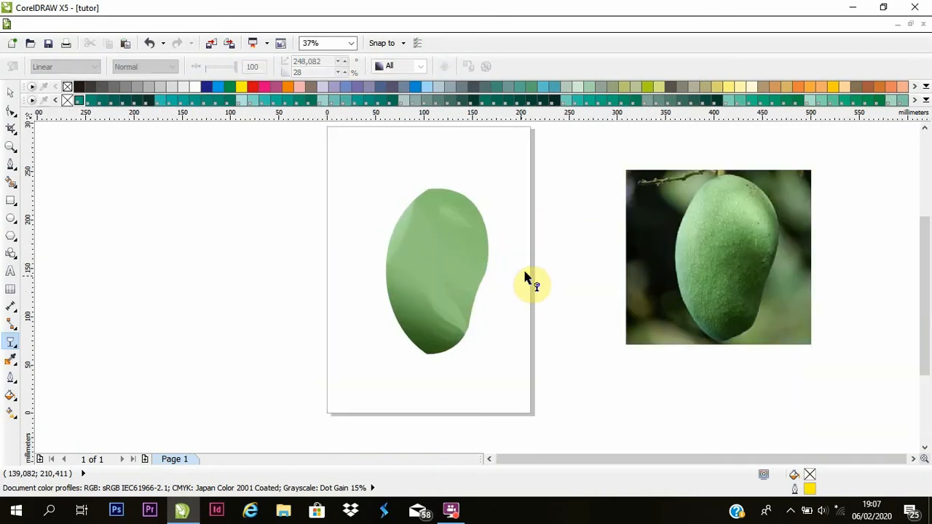
pyautogui.scroll(-2, 533, 275)
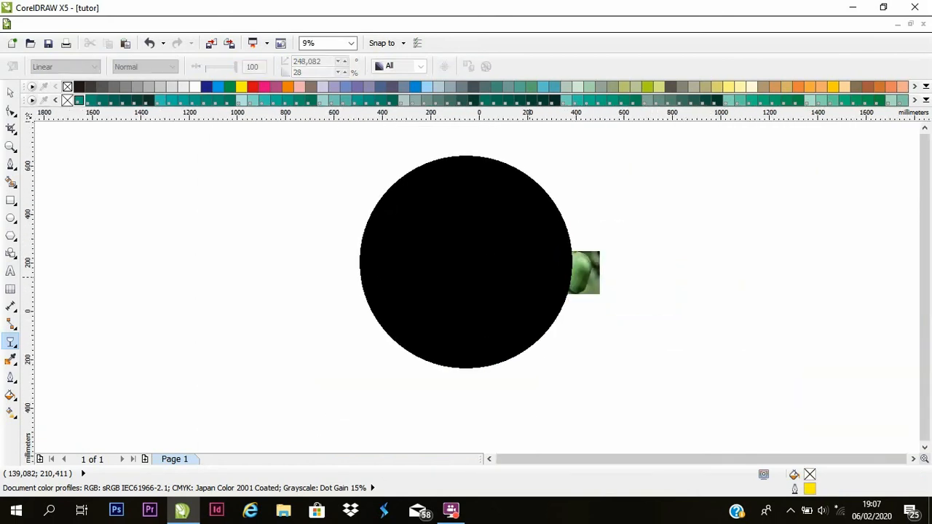
pyautogui.scroll(2, 533, 274)
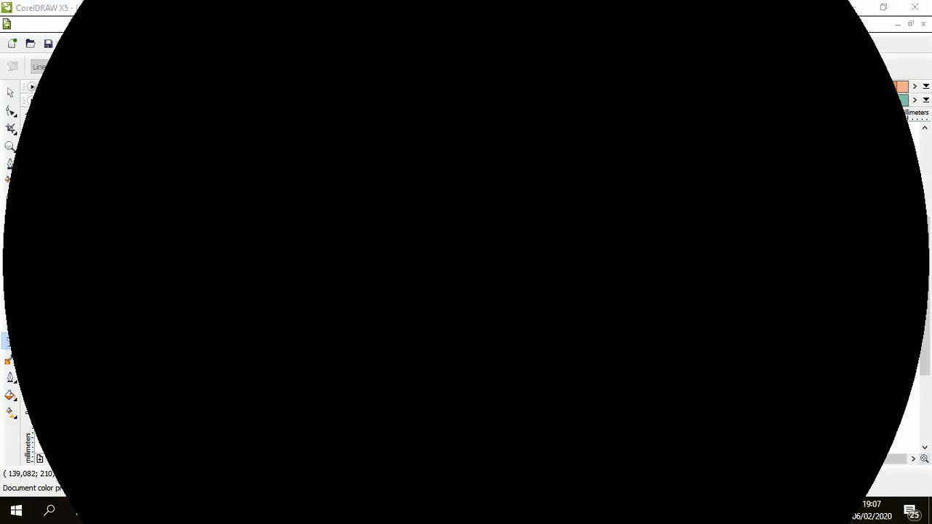